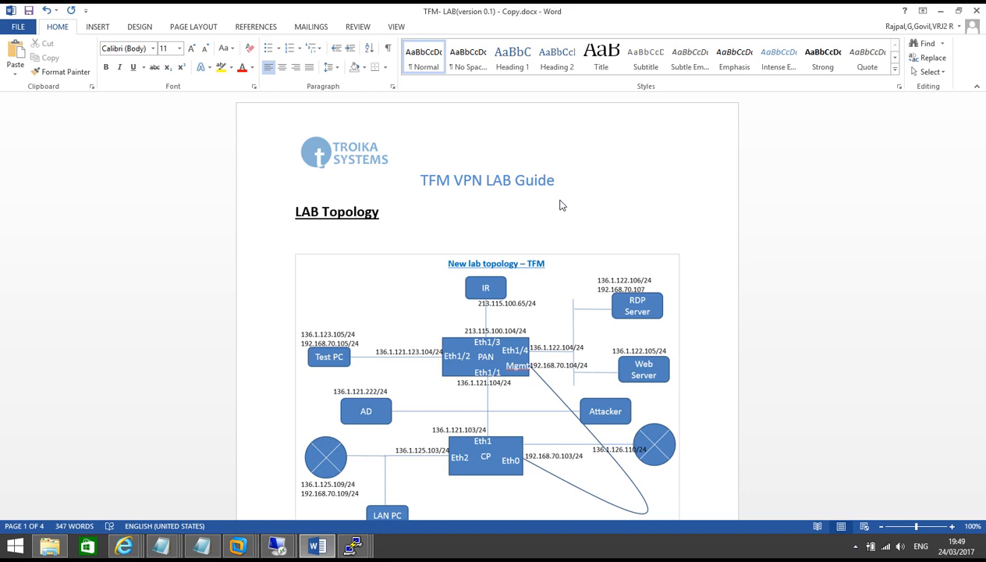
Read the Task 3 requirements in the lab guide and switch to the NAT policy in Check Point SmartDashboard
{"action": "scroll", "coordinate": [578, 312], "scroll_direction": "down", "scroll_amount": 20}
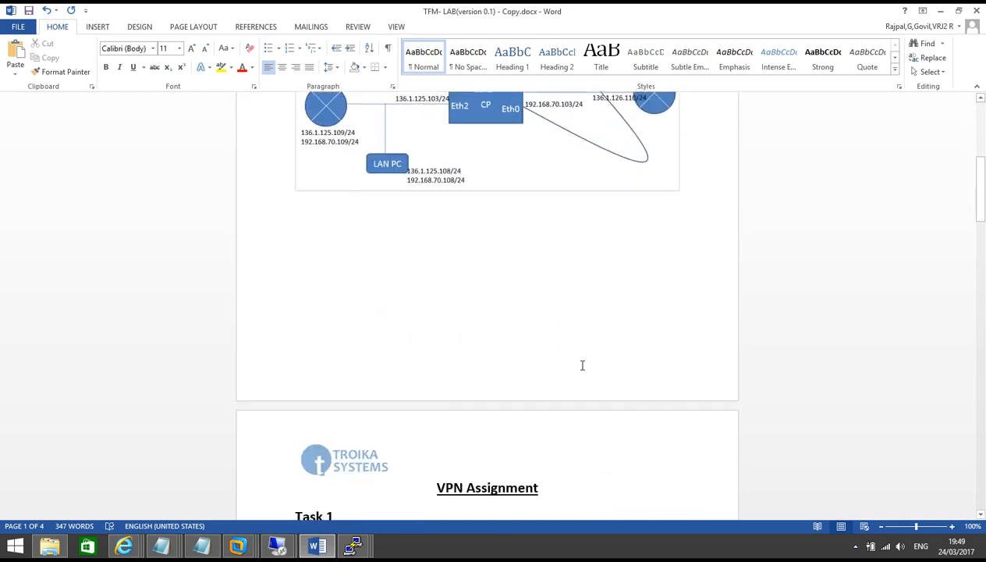
{"action": "scroll", "coordinate": [582, 365], "scroll_direction": "down", "scroll_amount": 7}
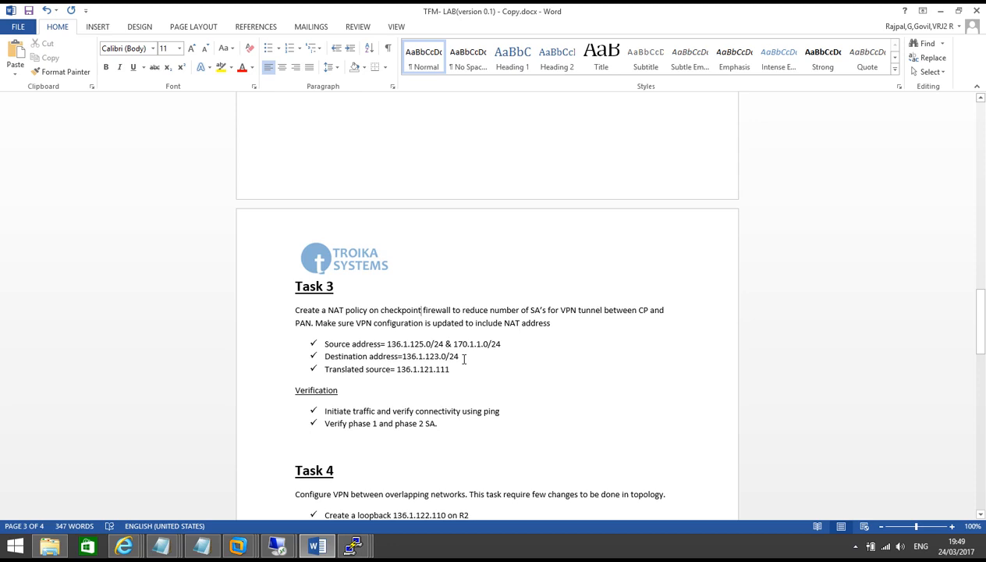
{"action": "left_click", "coordinate": [277, 546]}
{"action": "left_click", "coordinate": [206, 490]}
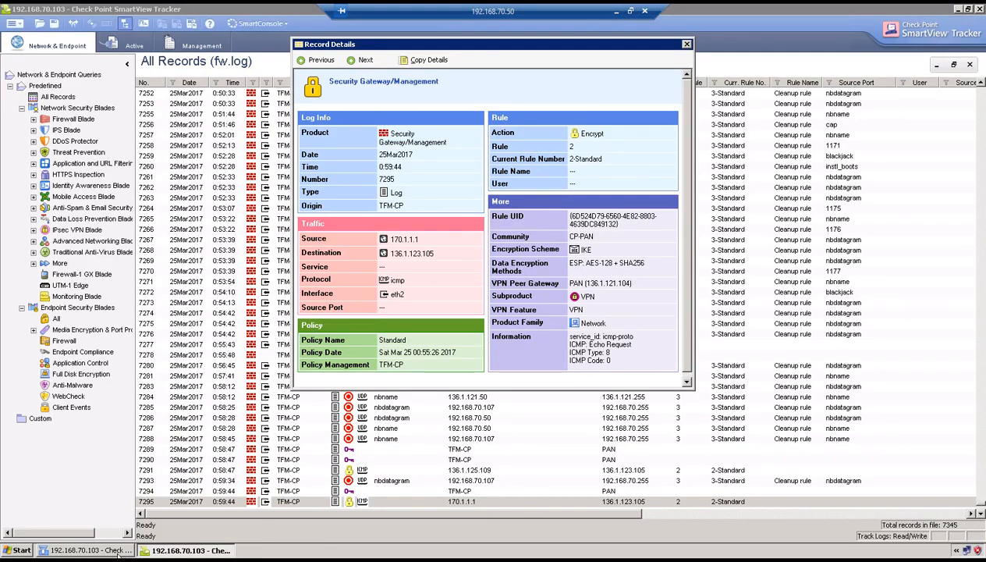
{"action": "left_click", "coordinate": [113, 551]}
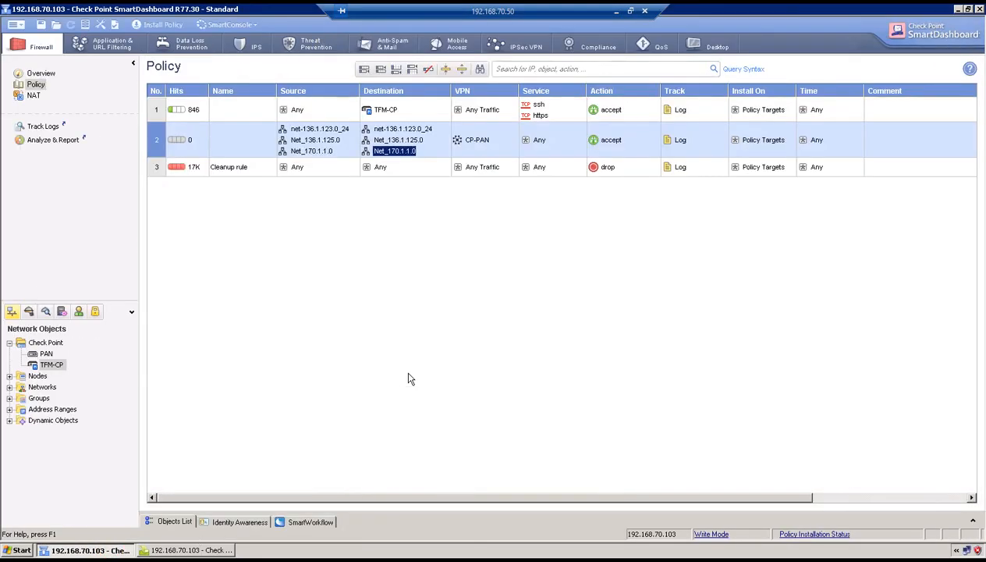
{"action": "left_click", "coordinate": [34, 95]}
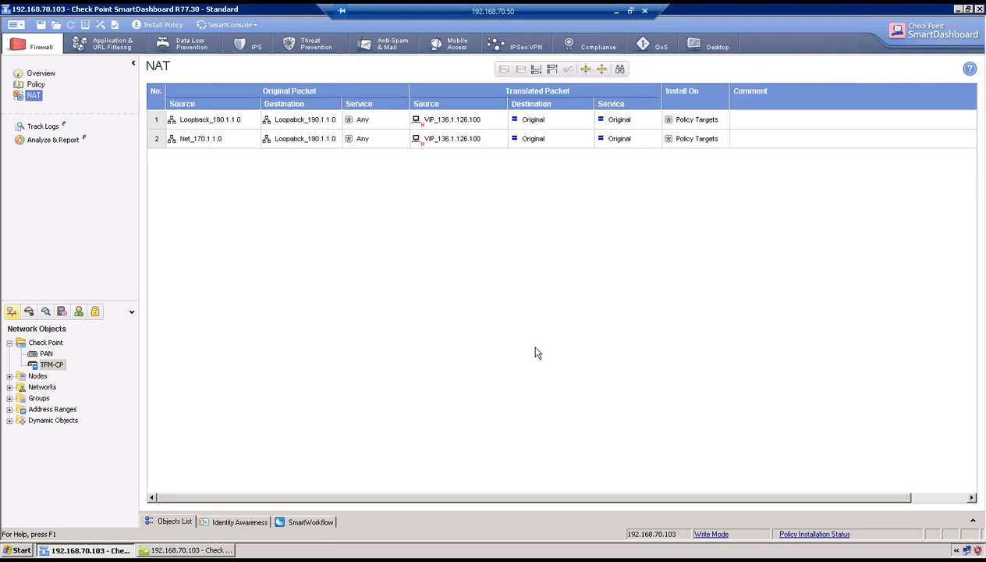
Delete both existing rules from the NAT policy
{"action": "left_click", "coordinate": [156, 122]}
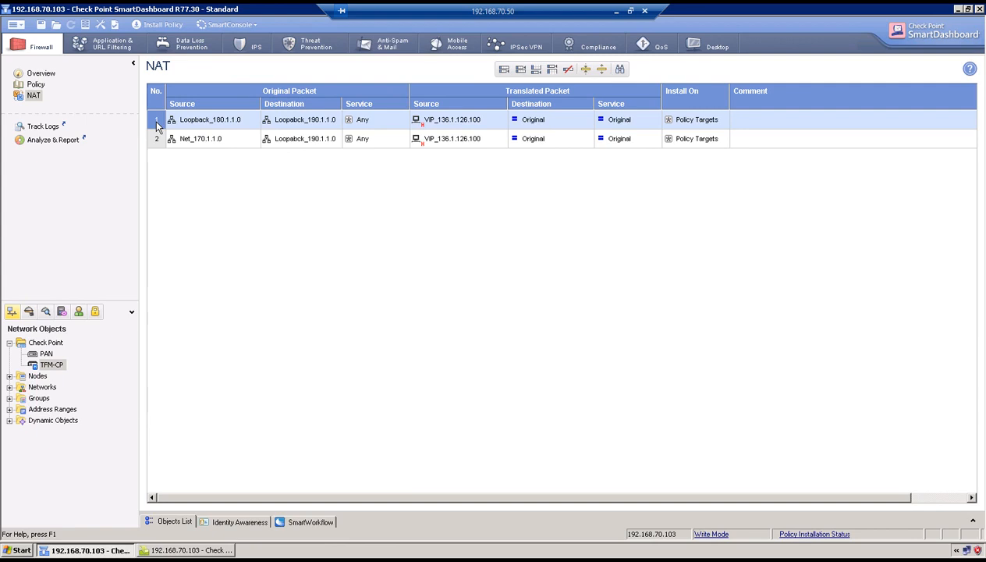
{"action": "left_click", "coordinate": [157, 139], "text": "shift"}
{"action": "right_click", "coordinate": [159, 132]}
{"action": "left_click", "coordinate": [181, 147]}
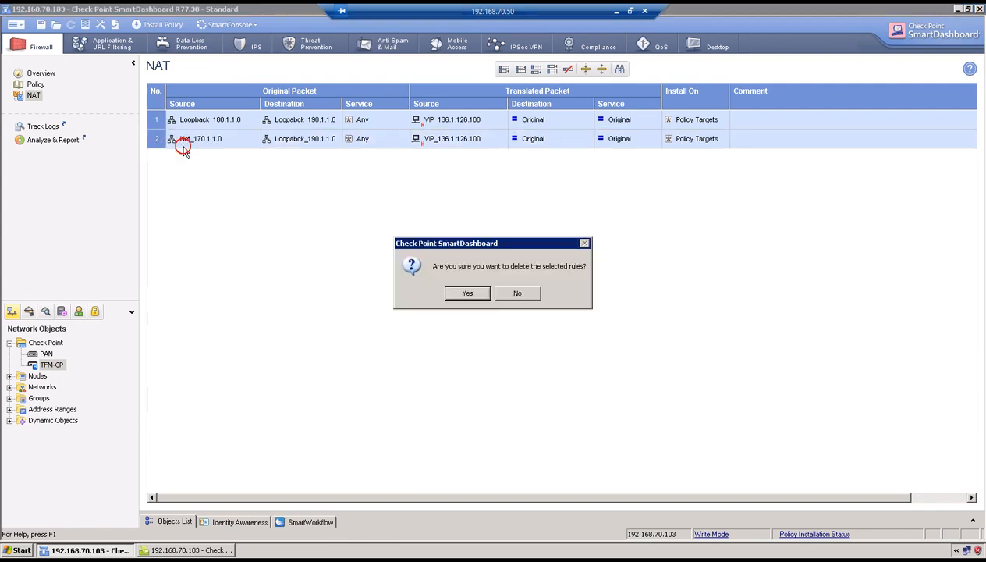
{"action": "left_click", "coordinate": [475, 294]}
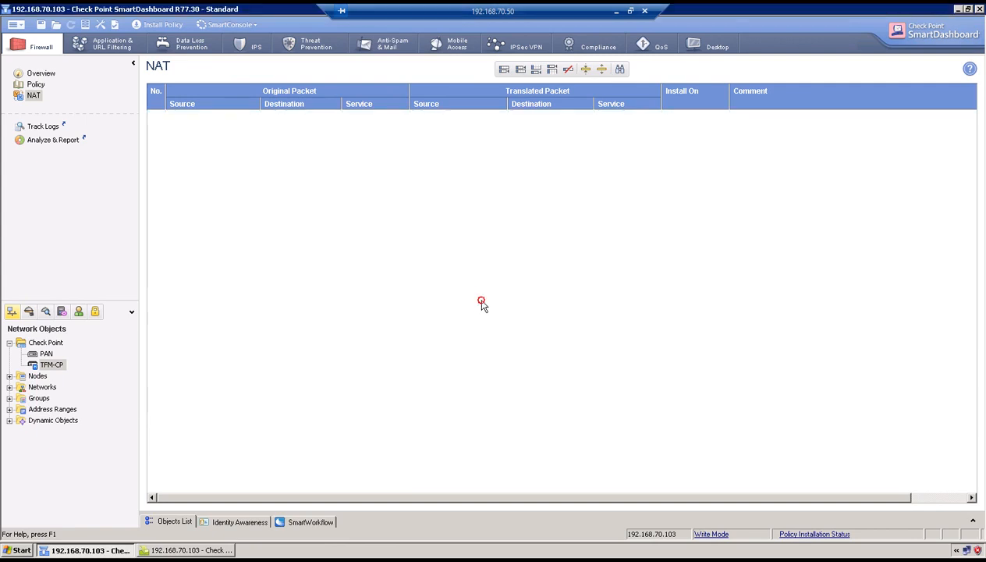
Add a new NAT rule and set its original source to the VPN_DOMAIN group
{"action": "left_click", "coordinate": [548, 72]}
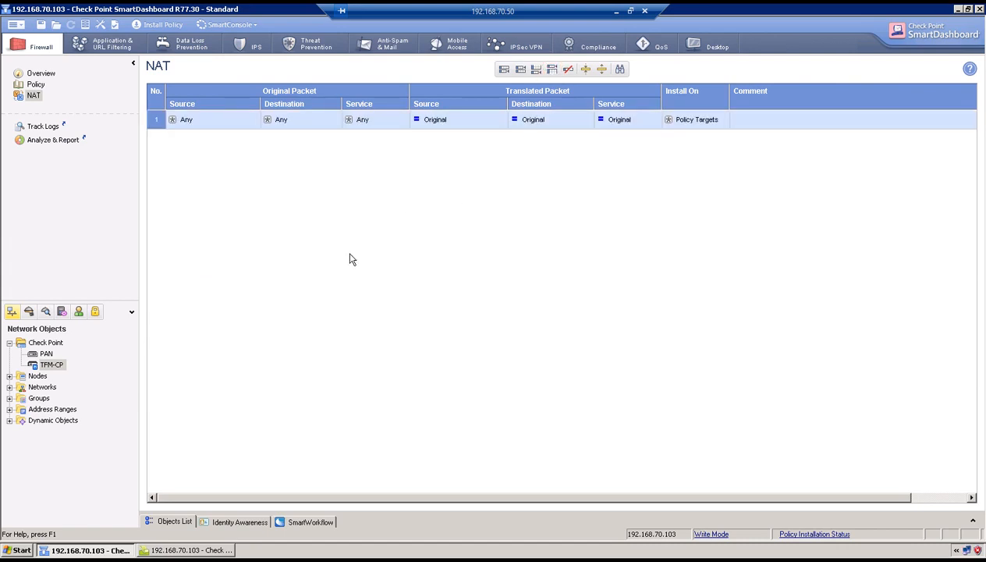
{"action": "left_click", "coordinate": [9, 398]}
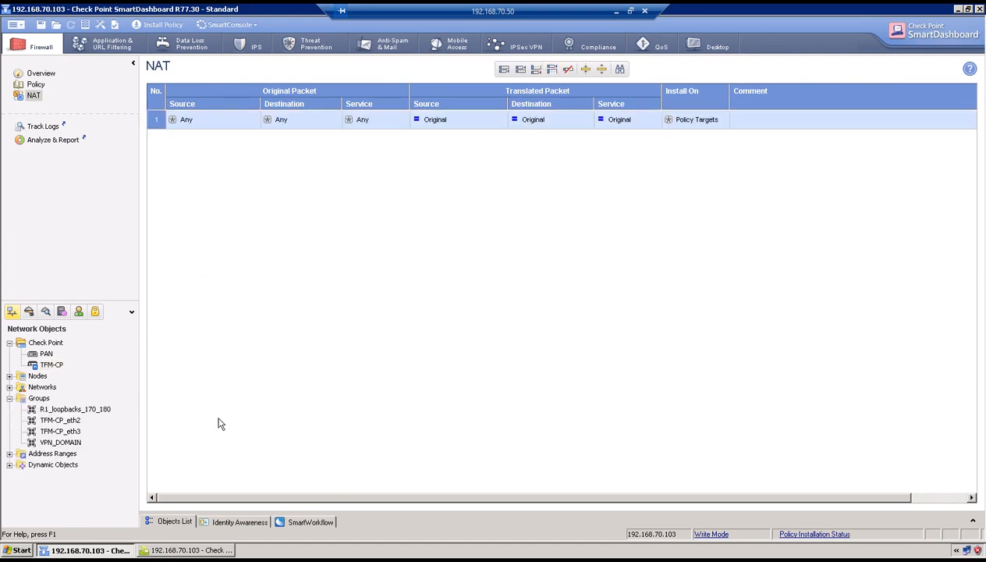
{"action": "left_click", "coordinate": [69, 443]}
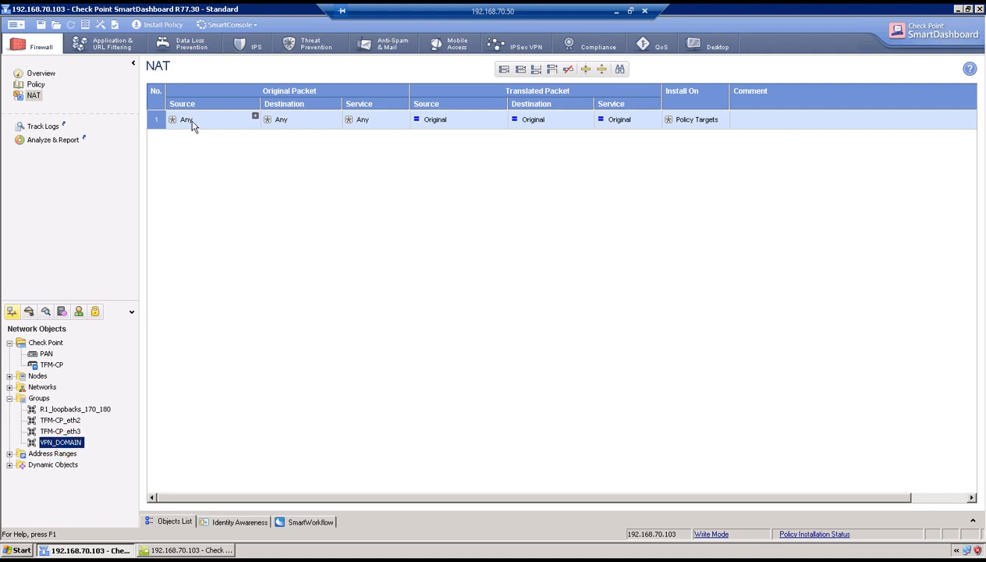
{"action": "left_click", "coordinate": [255, 117]}
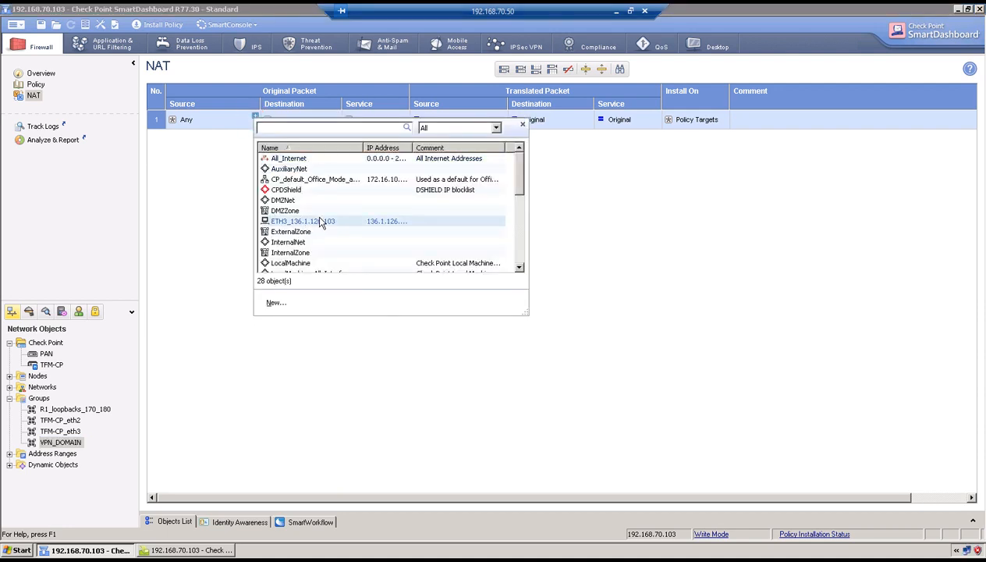
{"action": "scroll", "coordinate": [320, 222], "scroll_direction": "down", "scroll_amount": 3}
{"action": "scroll", "coordinate": [320, 223], "scroll_direction": "down", "scroll_amount": 2}
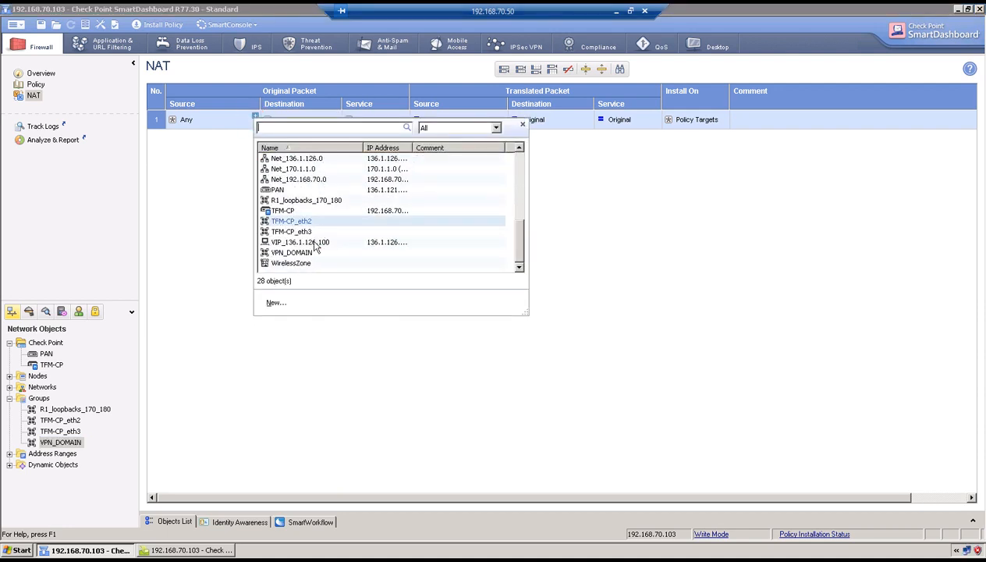
{"action": "left_click", "coordinate": [309, 252]}
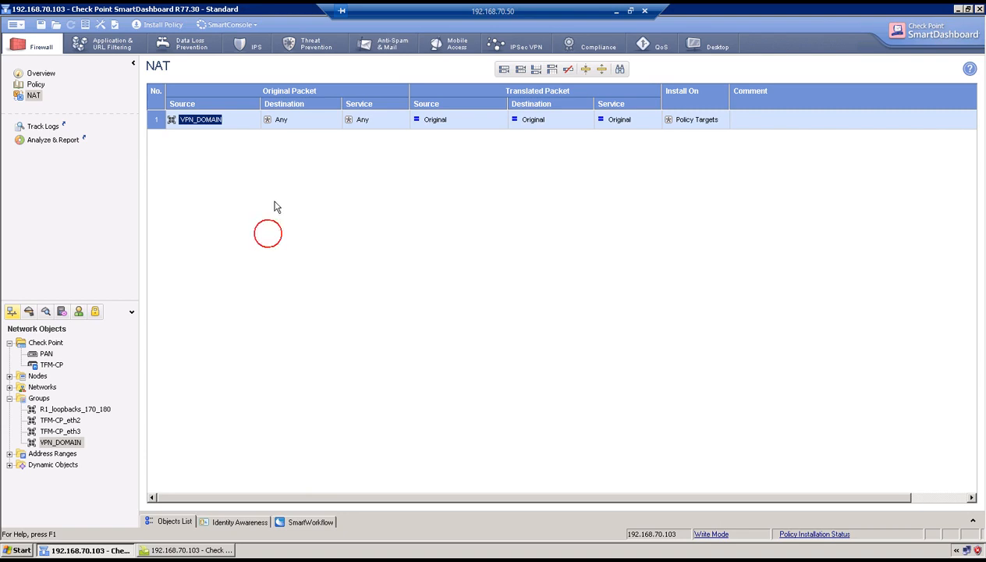
Set the NAT rule's original destination to net-136.1.123.0_24
{"action": "right_click", "coordinate": [282, 119]}
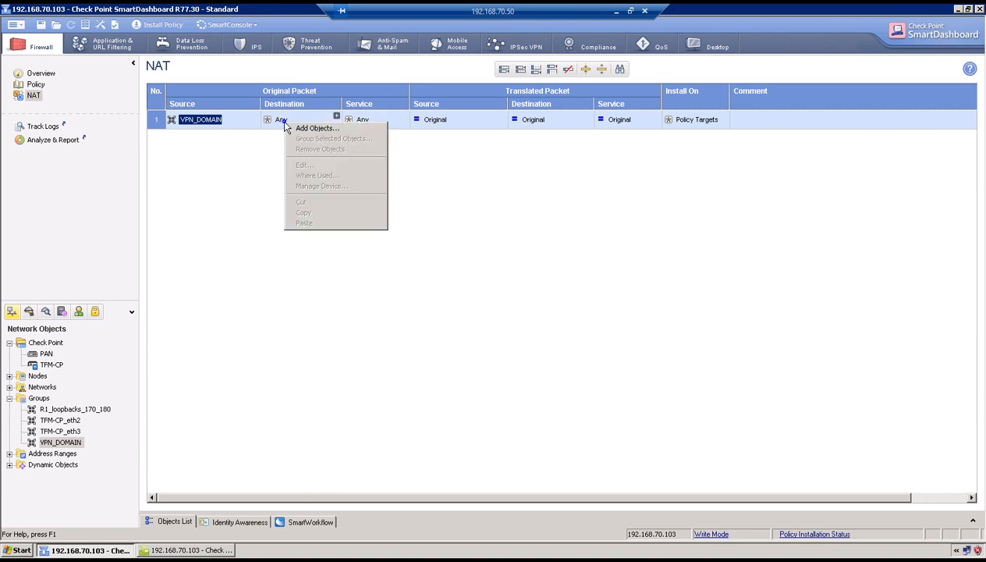
{"action": "left_click", "coordinate": [335, 117]}
{"action": "scroll", "coordinate": [523, 215], "scroll_direction": "down", "scroll_amount": 3}
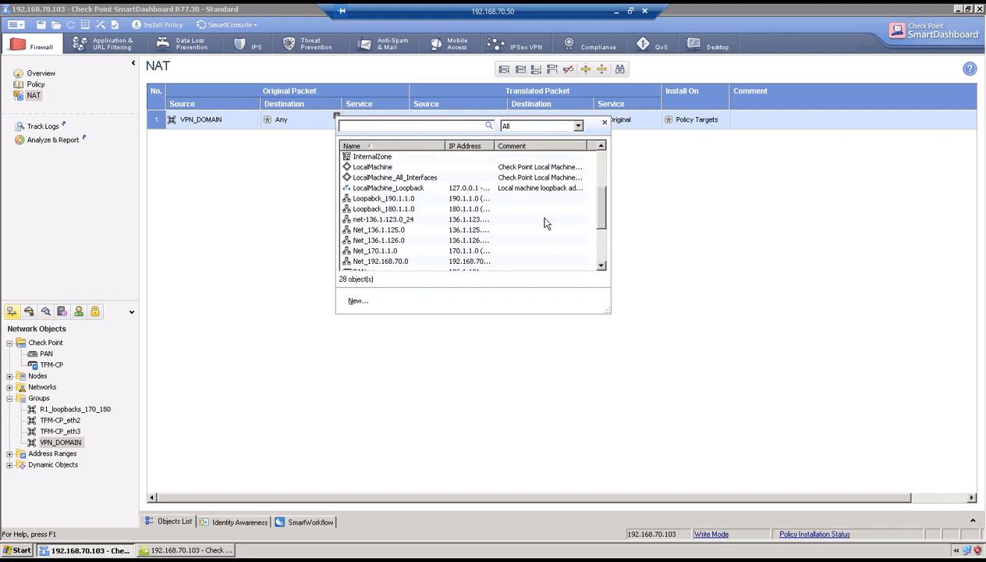
{"action": "double_click", "coordinate": [418, 219]}
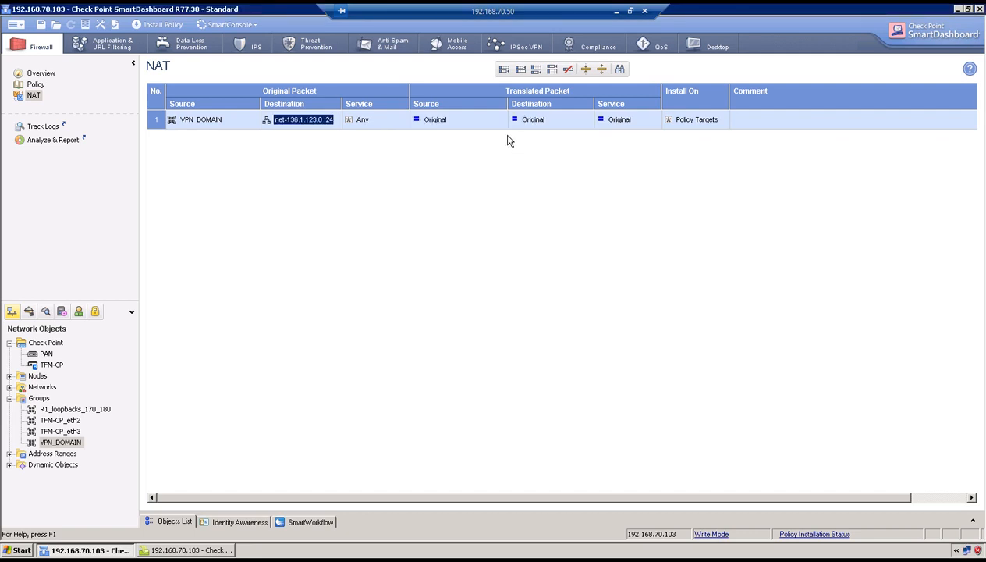
Create a new host node named nat-136.1.121.111 for the rule's hide-type translated source
{"action": "right_click", "coordinate": [434, 119]}
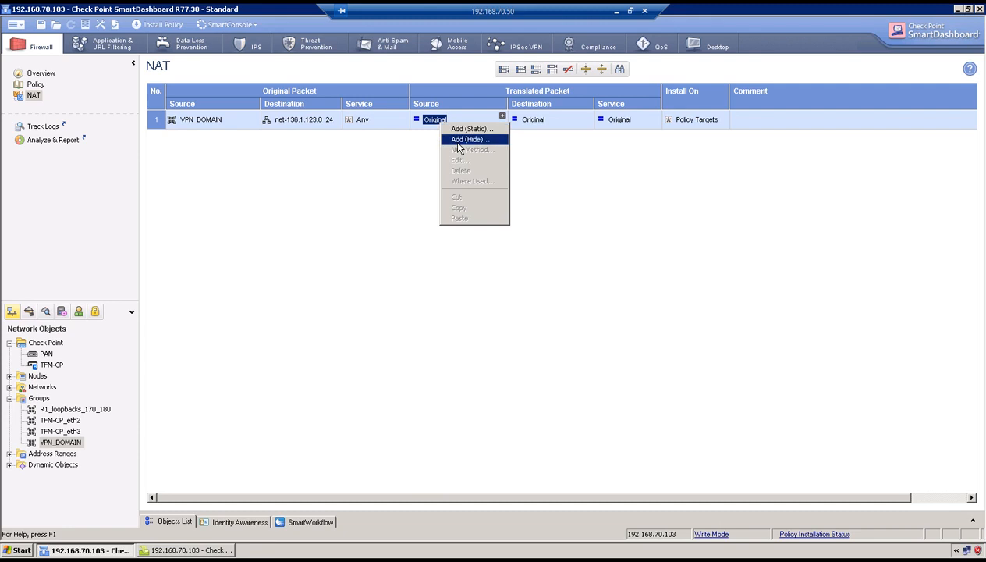
{"action": "left_click", "coordinate": [454, 140]}
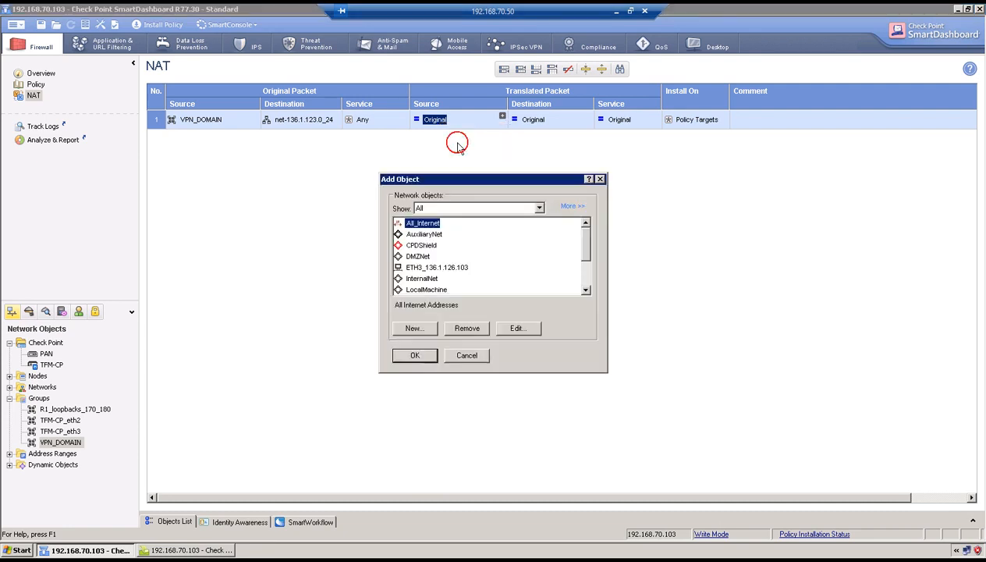
{"action": "left_click", "coordinate": [416, 329]}
{"action": "left_click", "coordinate": [429, 352]}
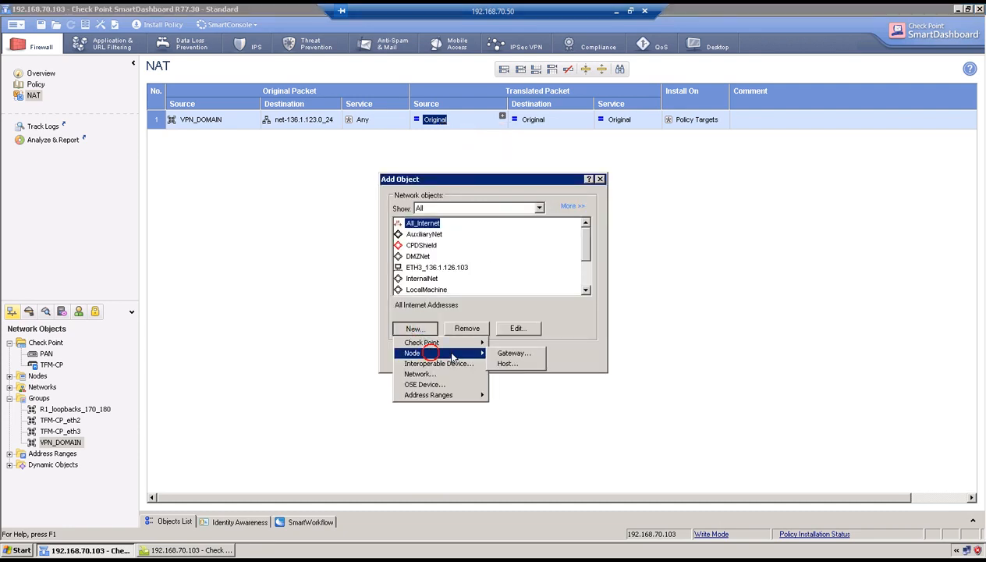
{"action": "left_click", "coordinate": [503, 364]}
{"action": "type", "text": "nat"}
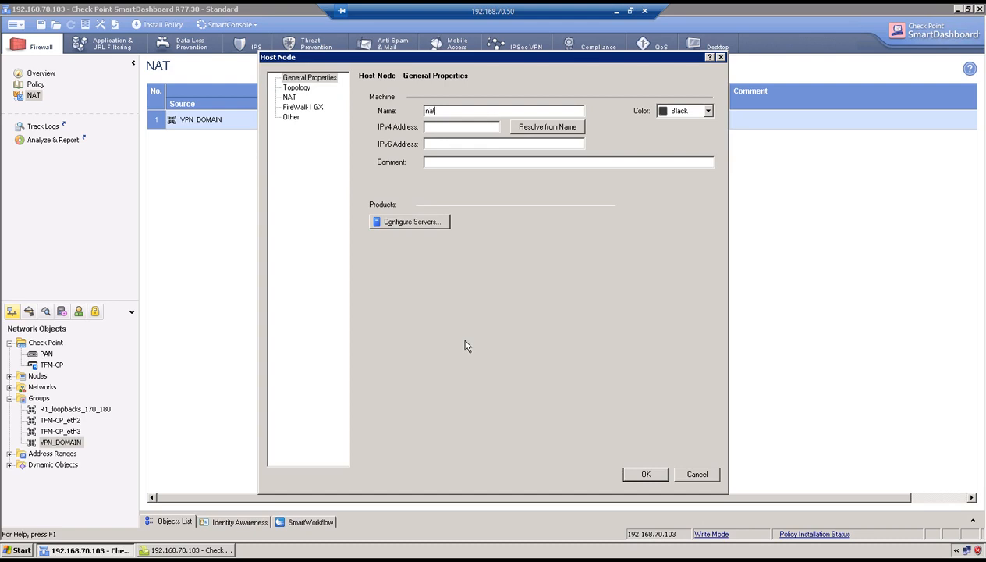
{"action": "type", "text": "-136.1.121.111"}
Check the translated address in the lab guide, give the host IPv4 address 136.1.121.111 and apply it as the translated source
{"action": "left_click", "coordinate": [616, 11]}
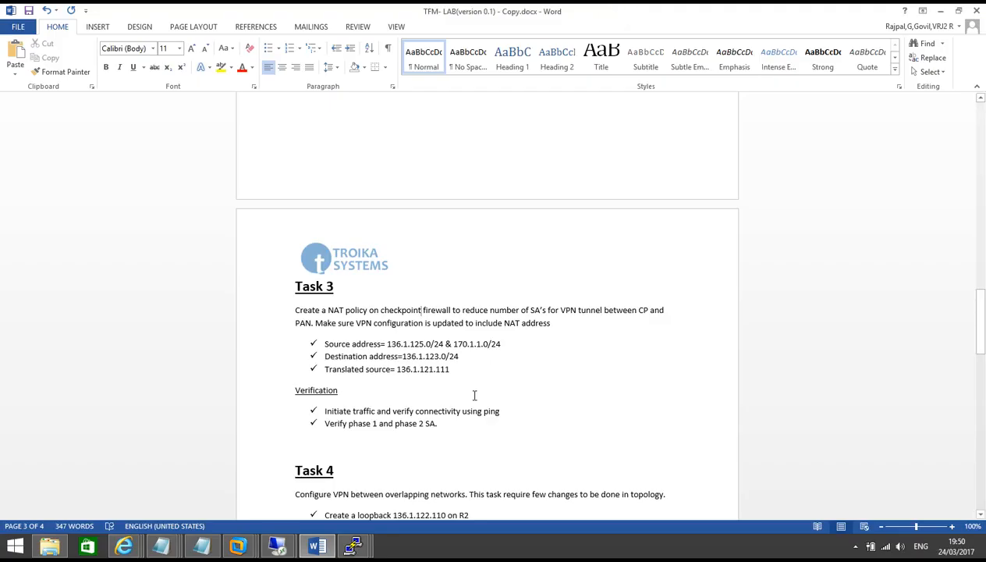
{"action": "left_click", "coordinate": [215, 479]}
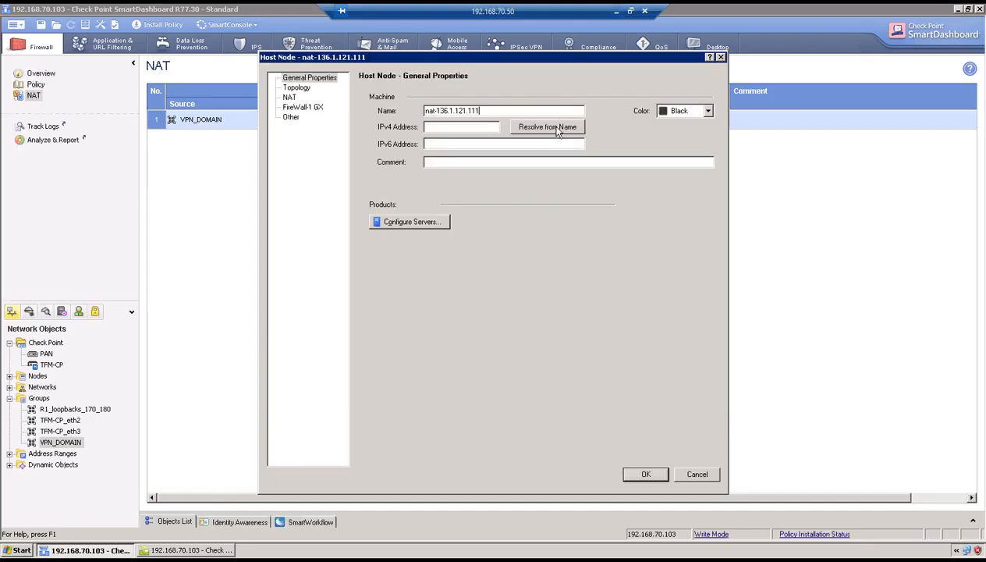
{"action": "left_click", "coordinate": [449, 126]}
{"action": "type", "text": "136.1.121.111"}
{"action": "left_click", "coordinate": [650, 476]}
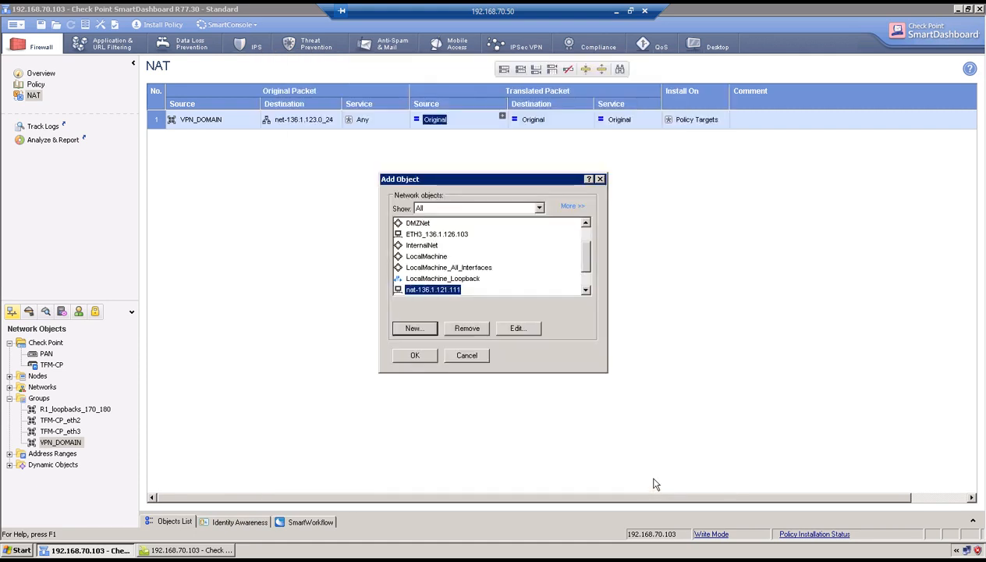
{"action": "left_click", "coordinate": [409, 360]}
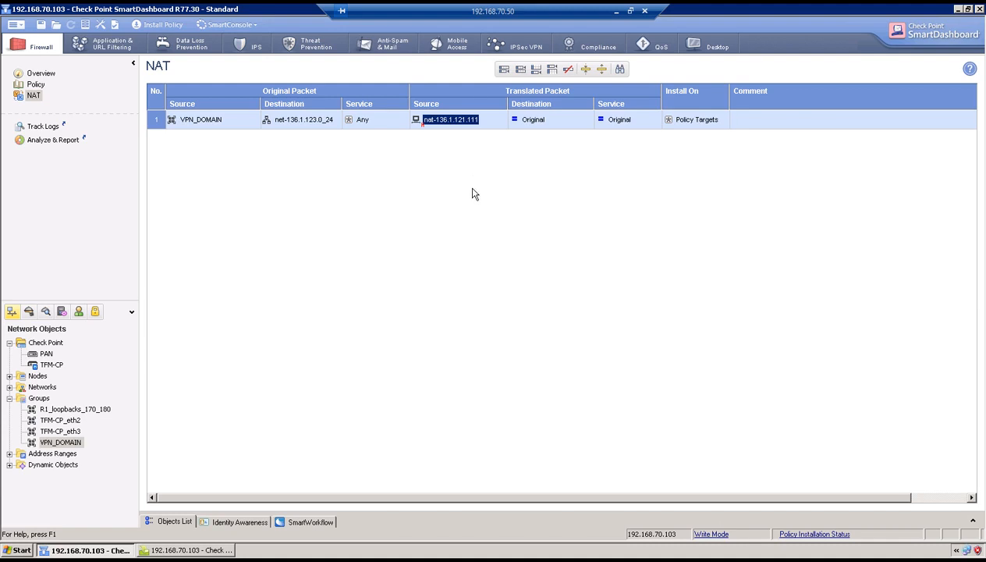
Add the nat-136.1.121.111 host to the VPN_DOMAIN group
{"action": "left_click", "coordinate": [36, 85]}
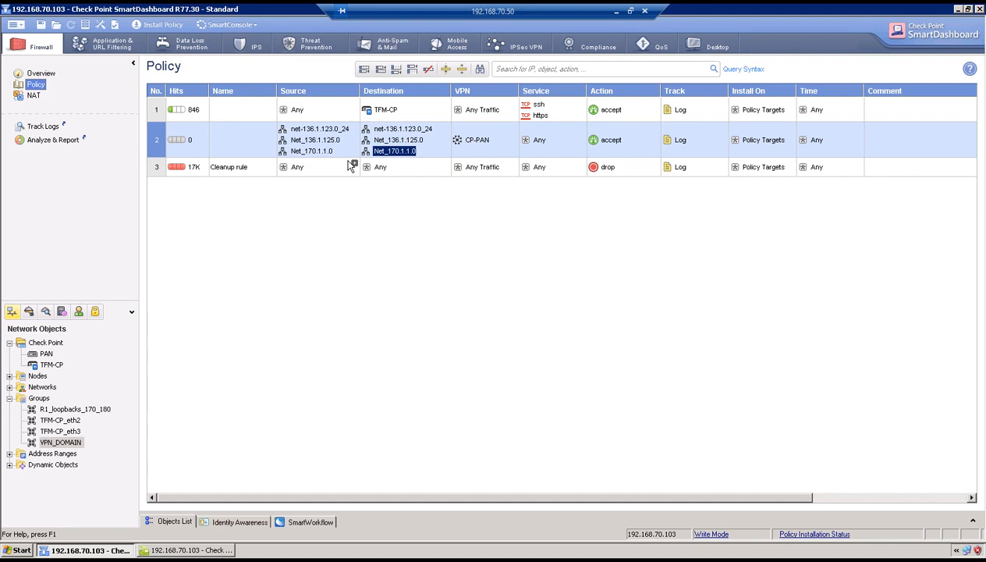
{"action": "left_click", "coordinate": [68, 444]}
{"action": "double_click", "coordinate": [71, 443]}
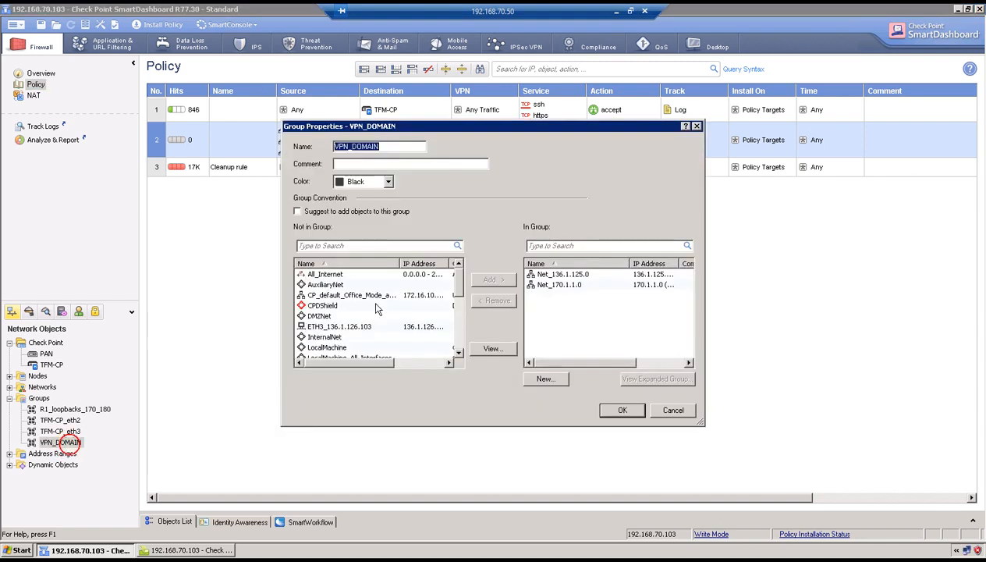
{"action": "left_click", "coordinate": [341, 347]}
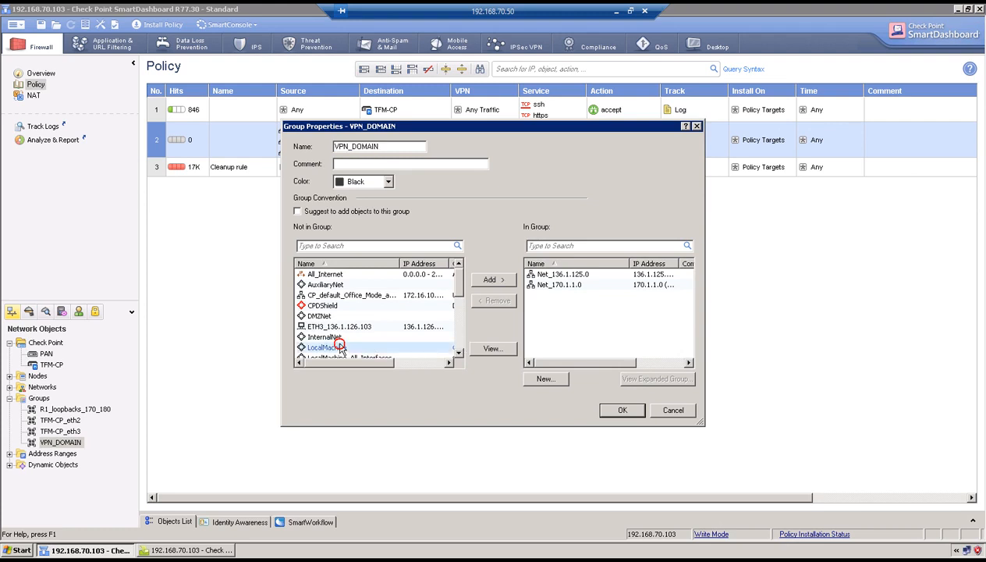
{"action": "scroll", "coordinate": [341, 349], "scroll_direction": "down", "scroll_amount": 2}
{"action": "left_click", "coordinate": [341, 348]}
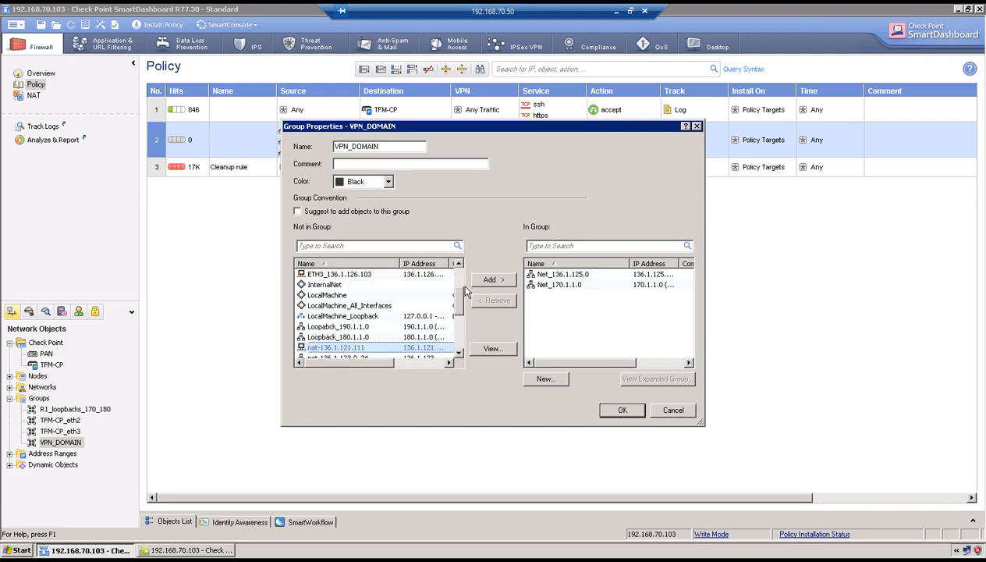
{"action": "left_click", "coordinate": [490, 279]}
{"action": "left_click", "coordinate": [627, 411]}
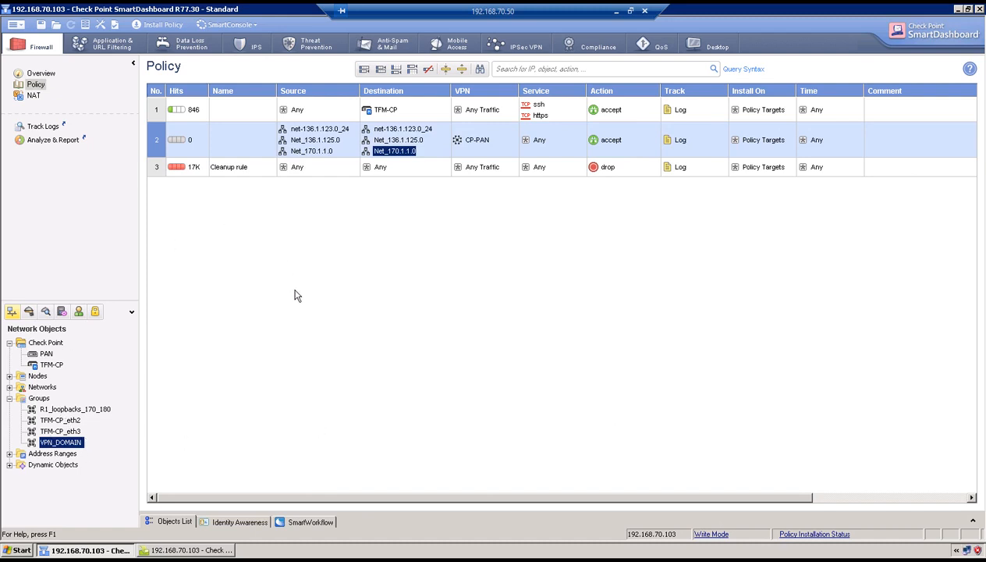
Install the policy on the TFM-CP gateway and minimize the remote desktop session
{"action": "left_click", "coordinate": [158, 26]}
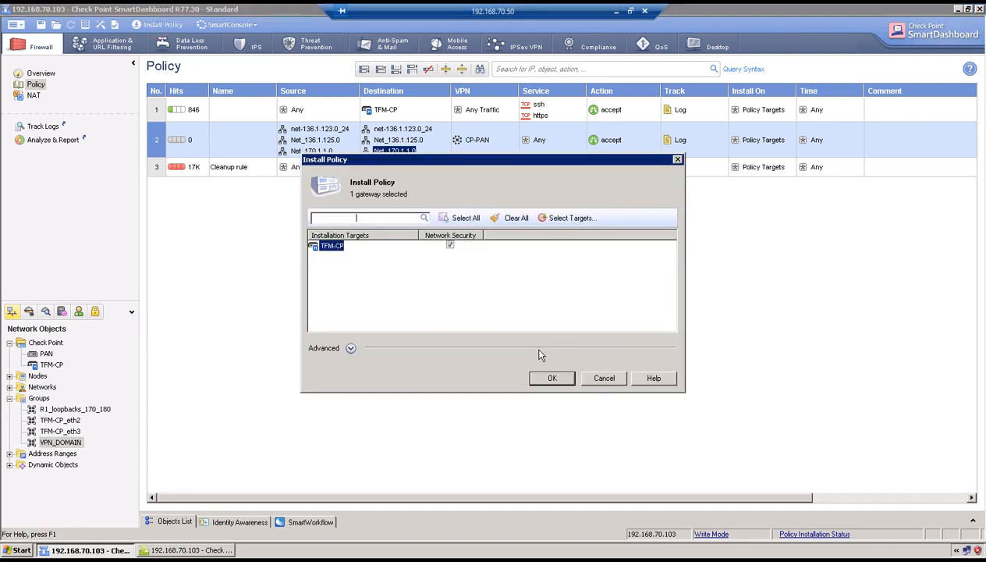
{"action": "left_click", "coordinate": [551, 380]}
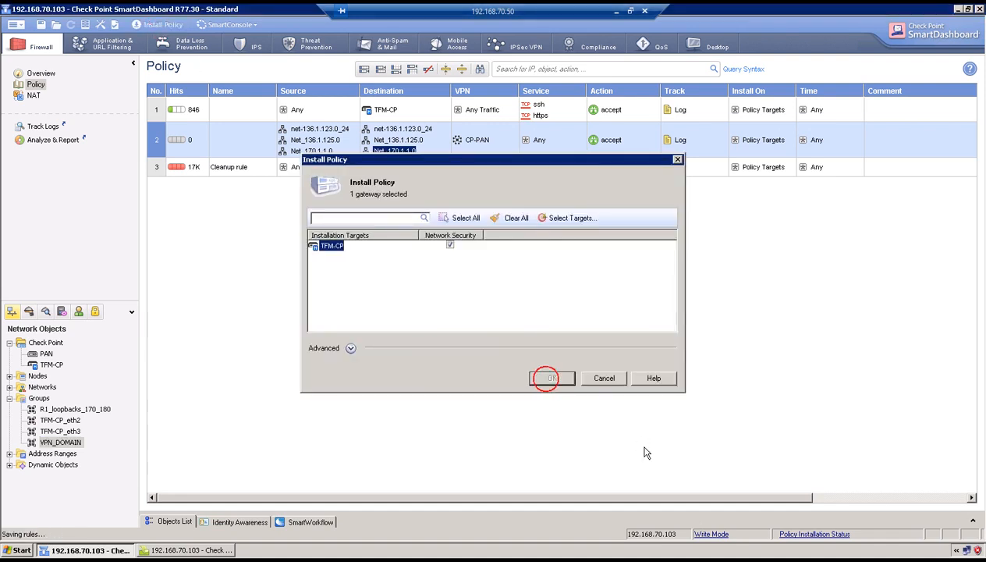
{"action": "left_click", "coordinate": [616, 12]}
Switch to the Palo Alto firewall's IPSec Tunnels page in Internet Explorer
{"action": "left_click", "coordinate": [124, 546]}
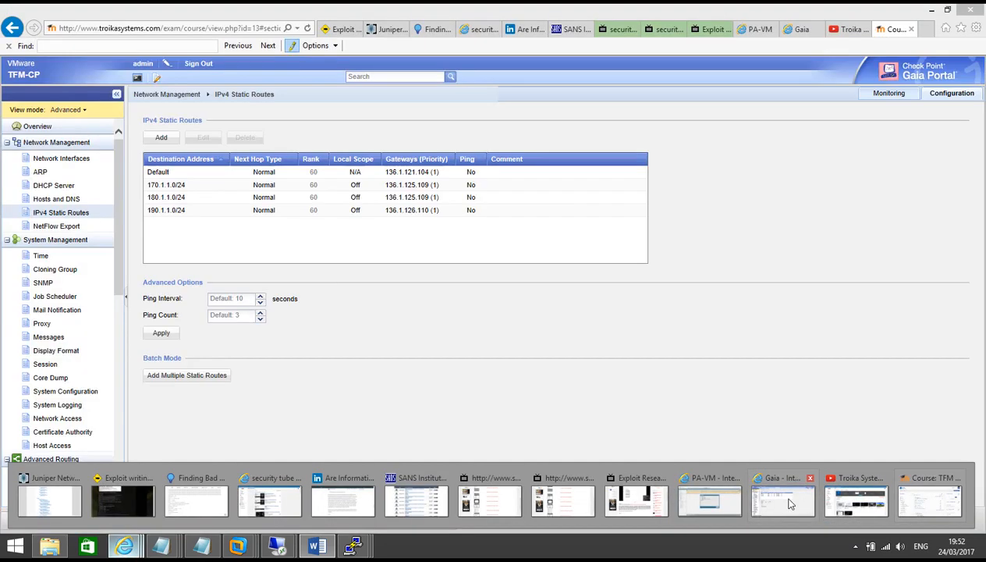
{"action": "left_click", "coordinate": [706, 500]}
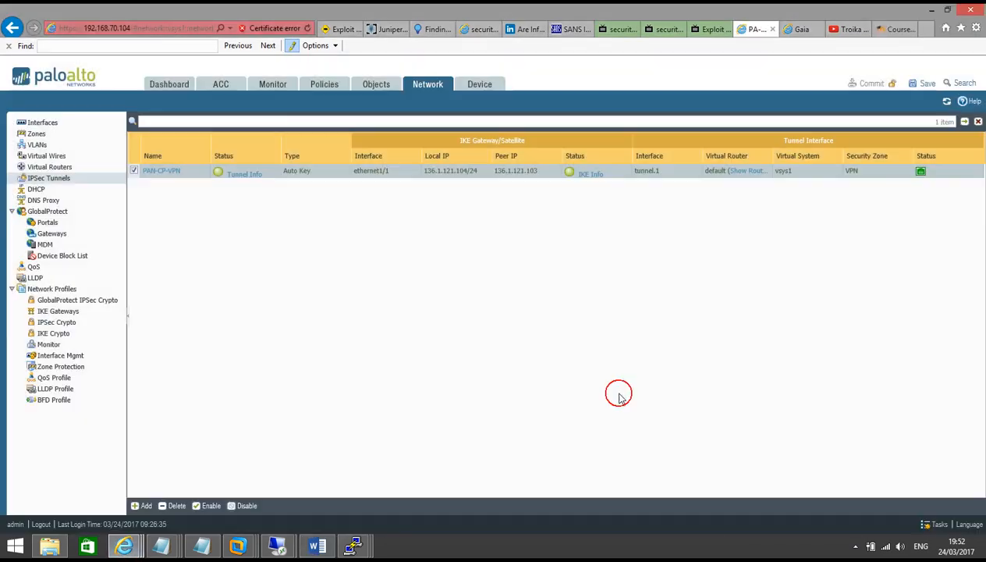
{"action": "left_click", "coordinate": [621, 390]}
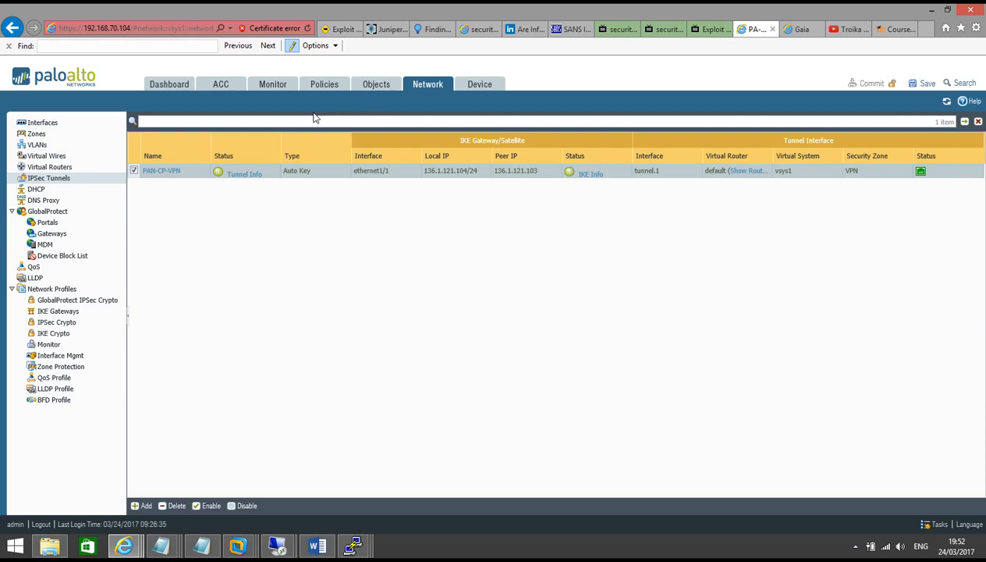
Delete the r2 and CP-VPN static routes from the default virtual router
{"action": "left_click", "coordinate": [60, 170]}
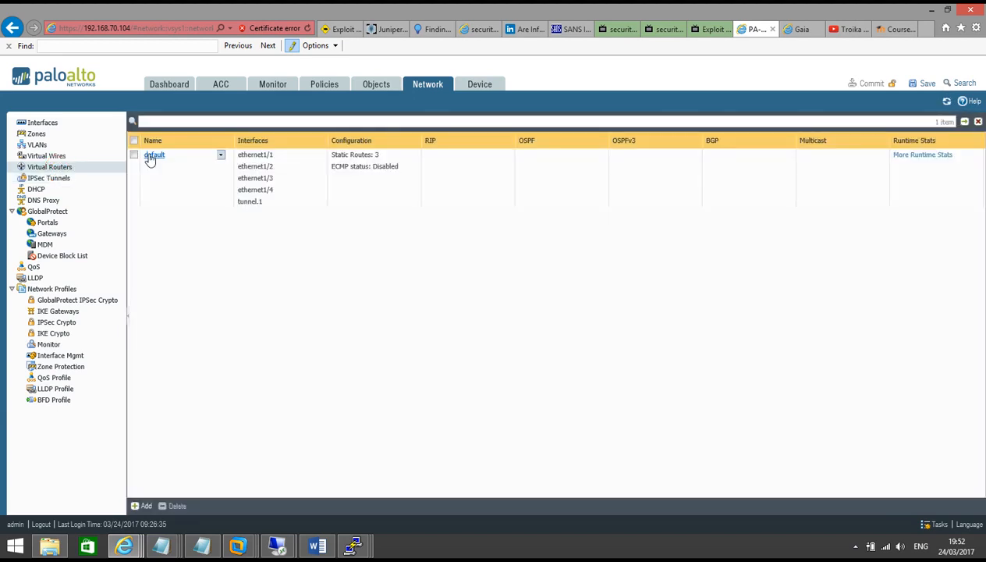
{"action": "left_click", "coordinate": [151, 155]}
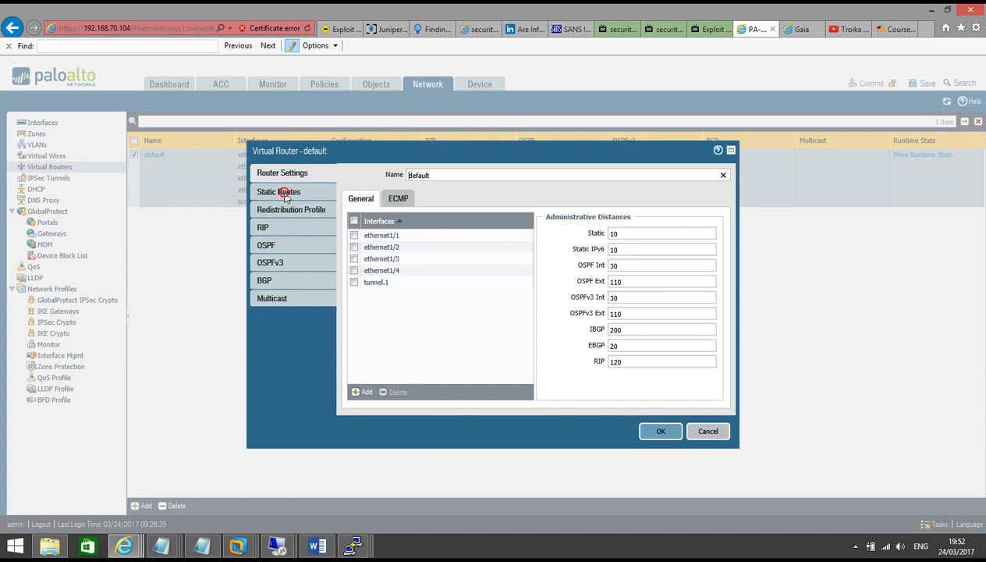
{"action": "left_click", "coordinate": [283, 193]}
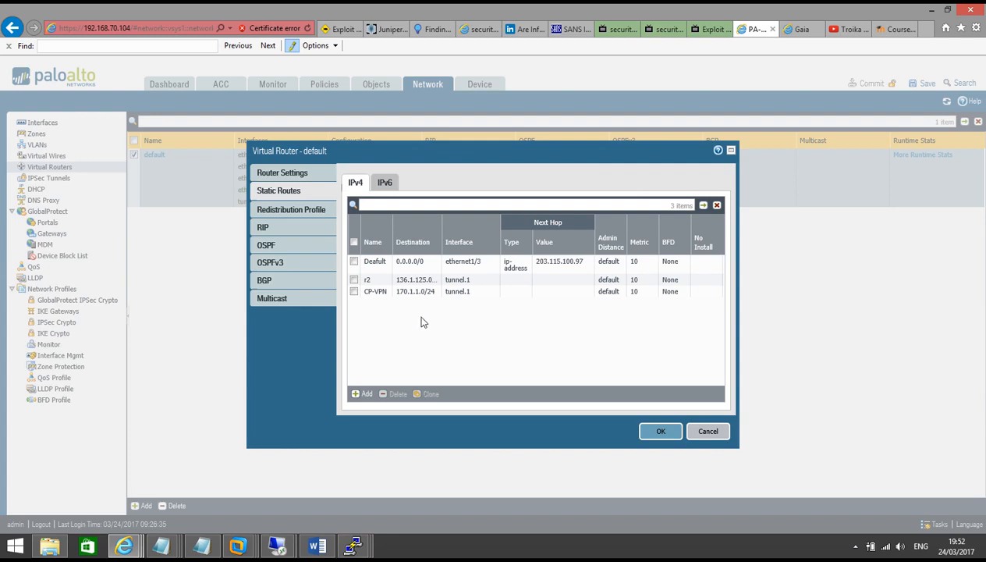
{"action": "left_click", "coordinate": [354, 291]}
{"action": "left_click", "coordinate": [352, 279]}
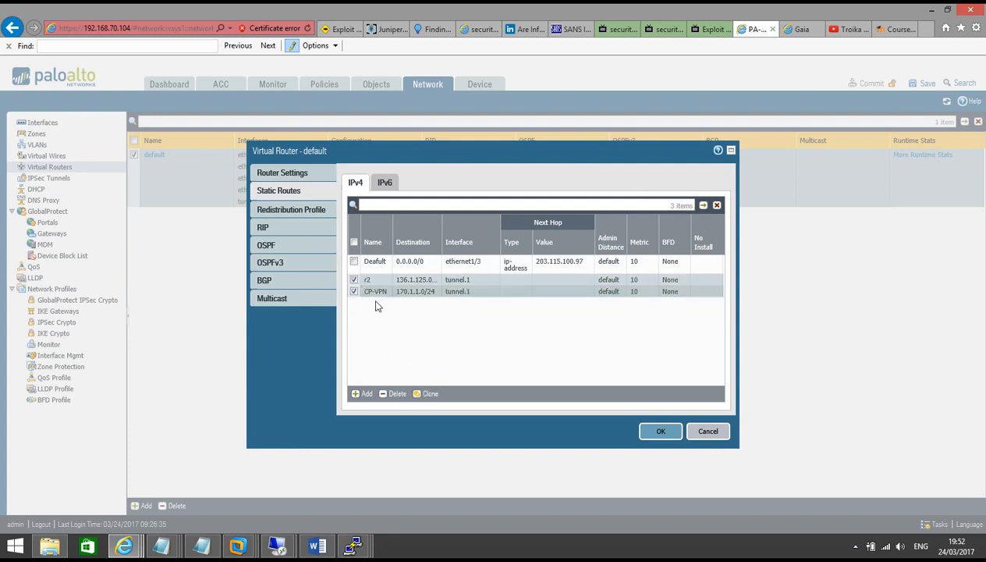
{"action": "left_click", "coordinate": [394, 394]}
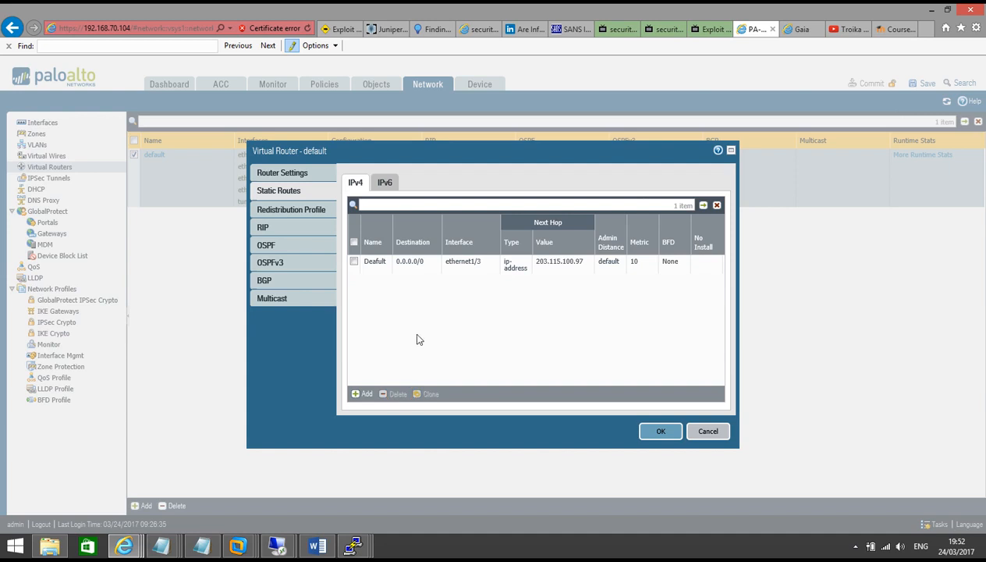
Add an IPv4 static route named PAN_CP_VPN to 136.1.121.111/32 through tunnel.1 with next hop None, and save the default virtual router
{"action": "left_click", "coordinate": [367, 395]}
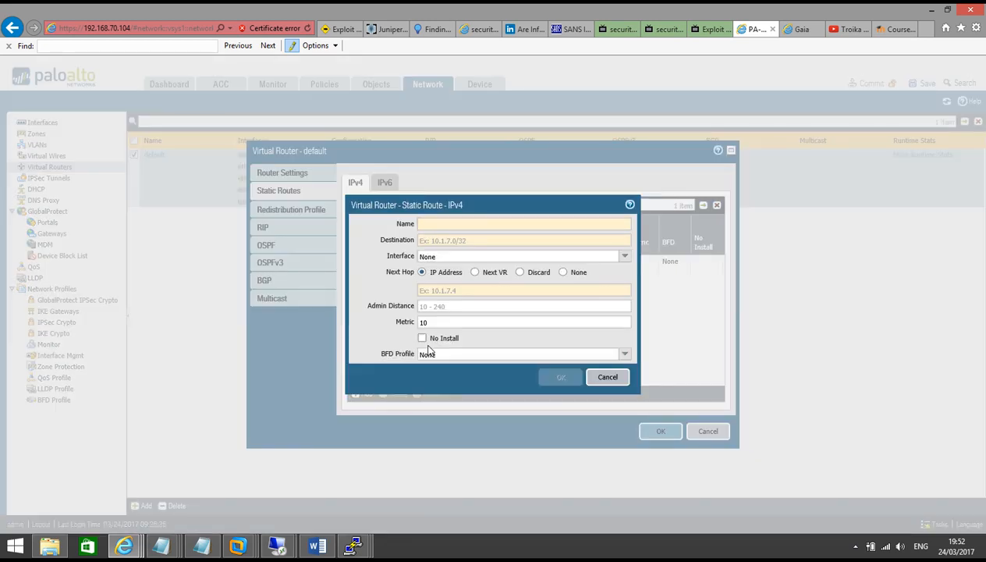
{"action": "type", "text": "PAN_CP_VPN"}
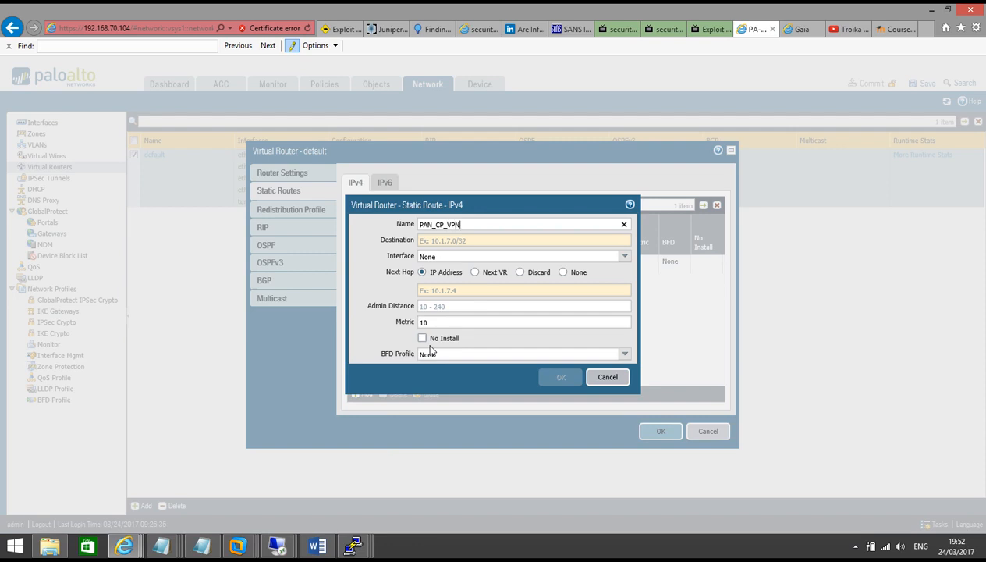
{"action": "key", "text": "Tab"}
{"action": "type", "text": "136"}
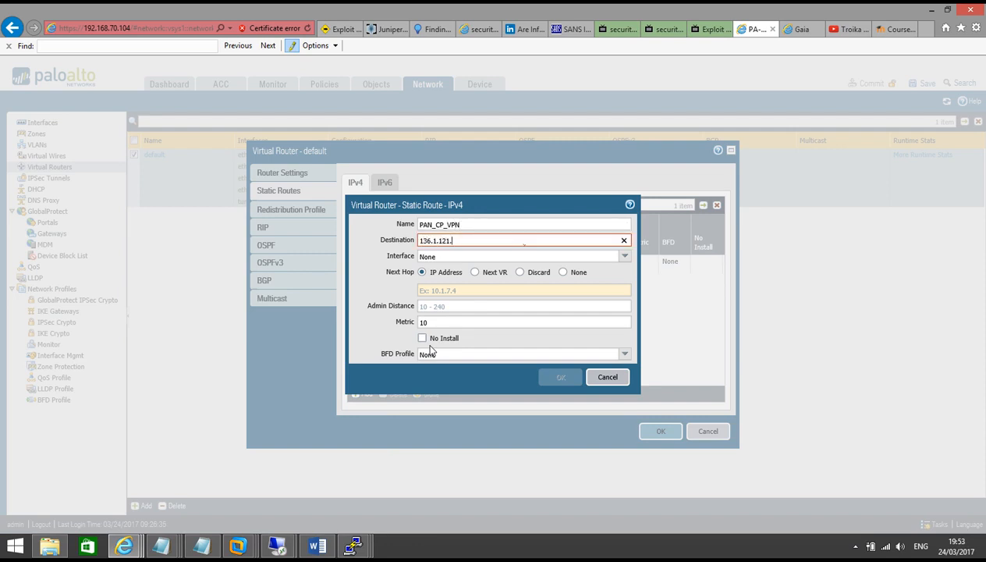
{"action": "type", "text": ".1.121.111/32"}
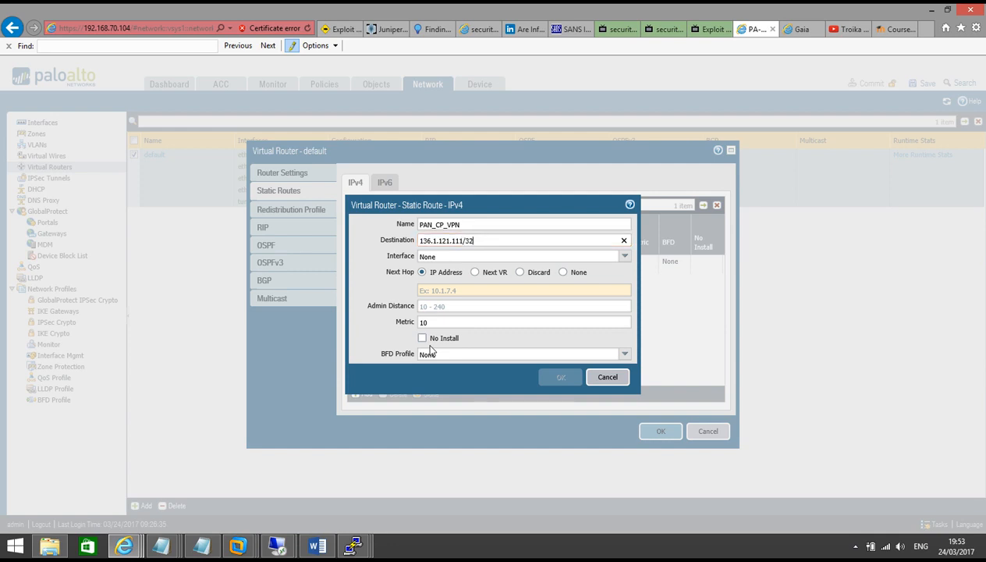
{"action": "left_click", "coordinate": [624, 256]}
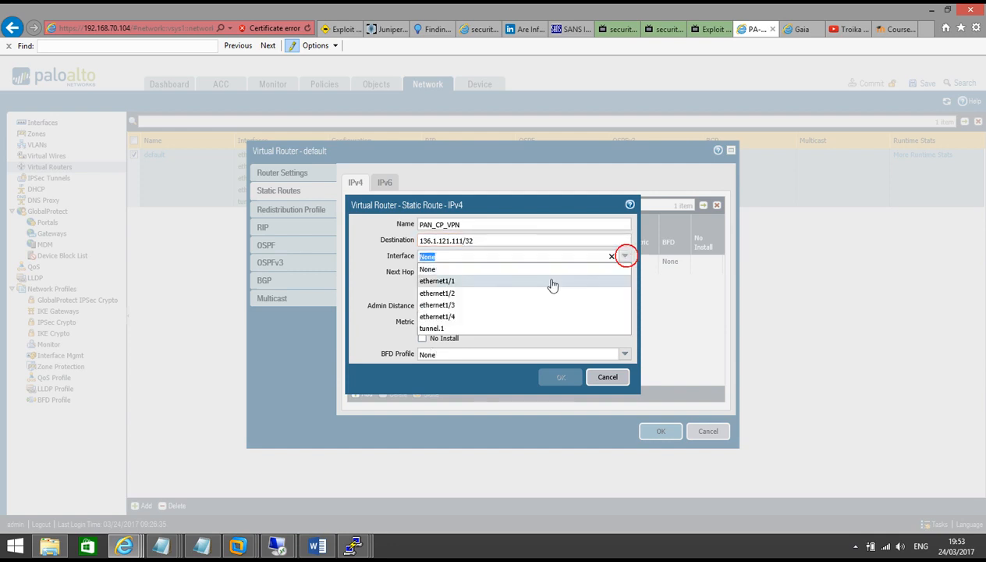
{"action": "left_click", "coordinate": [505, 329]}
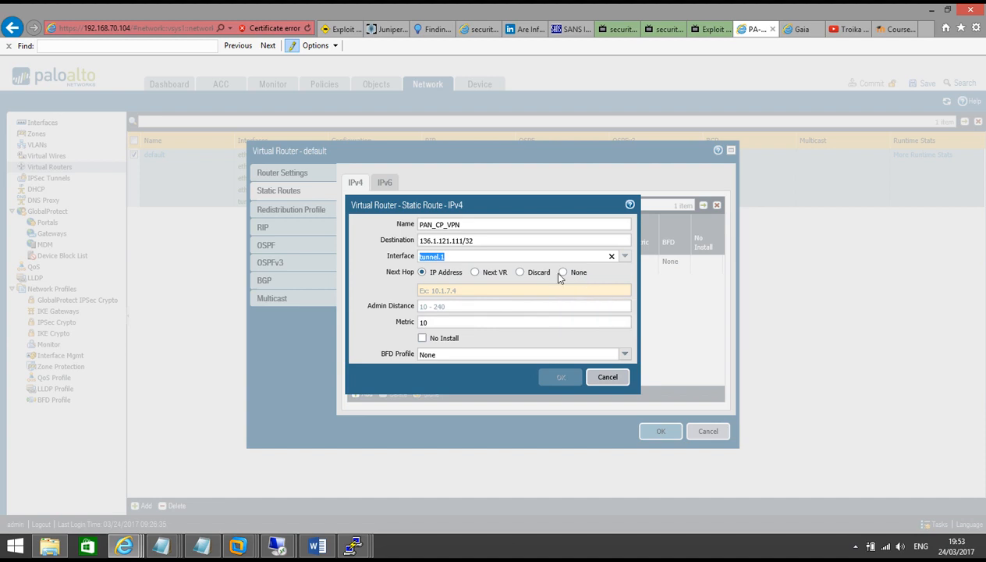
{"action": "left_click", "coordinate": [563, 272]}
{"action": "left_click", "coordinate": [561, 361]}
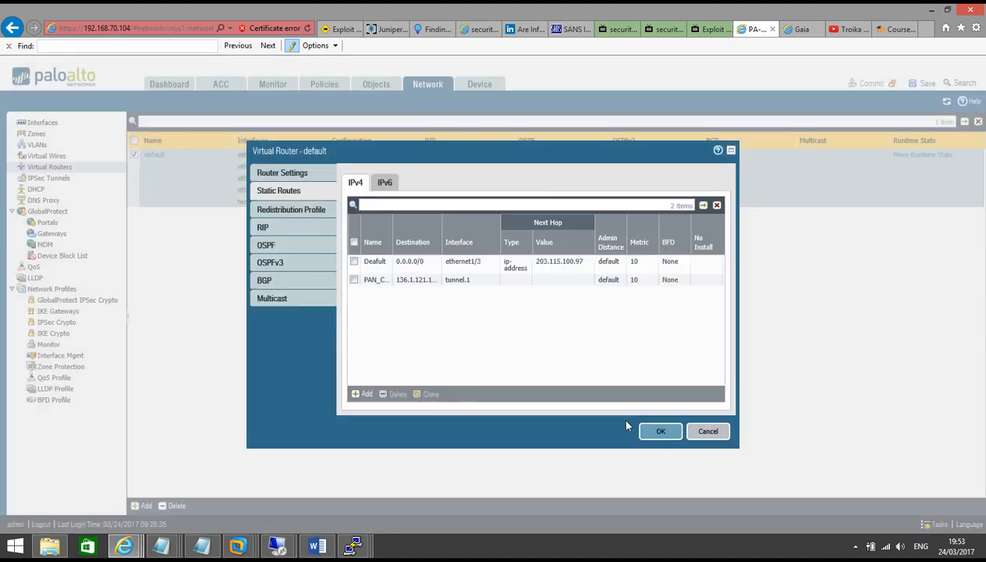
{"action": "left_click", "coordinate": [658, 431]}
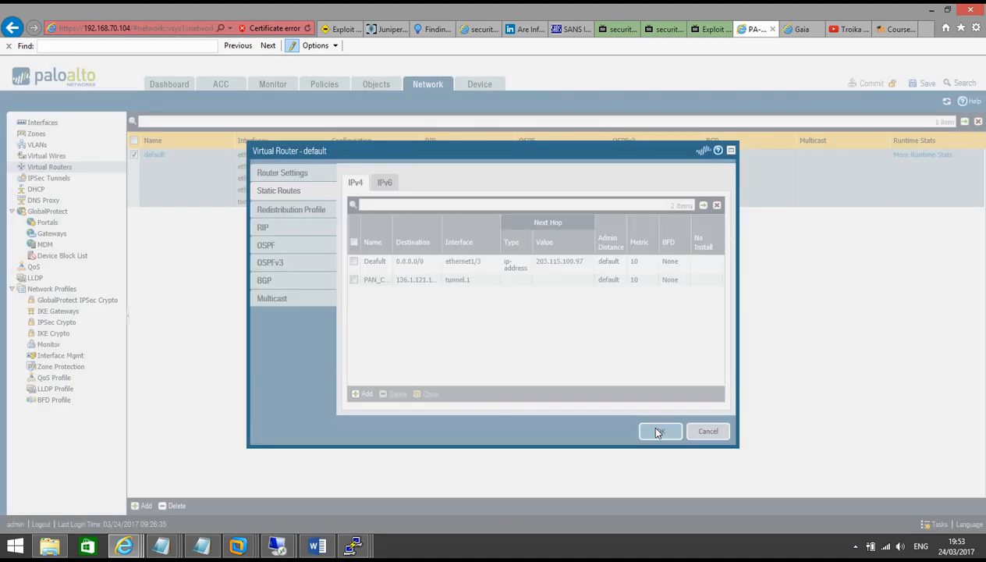
Delete the PAN-CP and PAN-CP-170.1.1.0 proxy IDs from the PAN-CP-VPN IPSec tunnel
{"action": "left_click", "coordinate": [49, 178]}
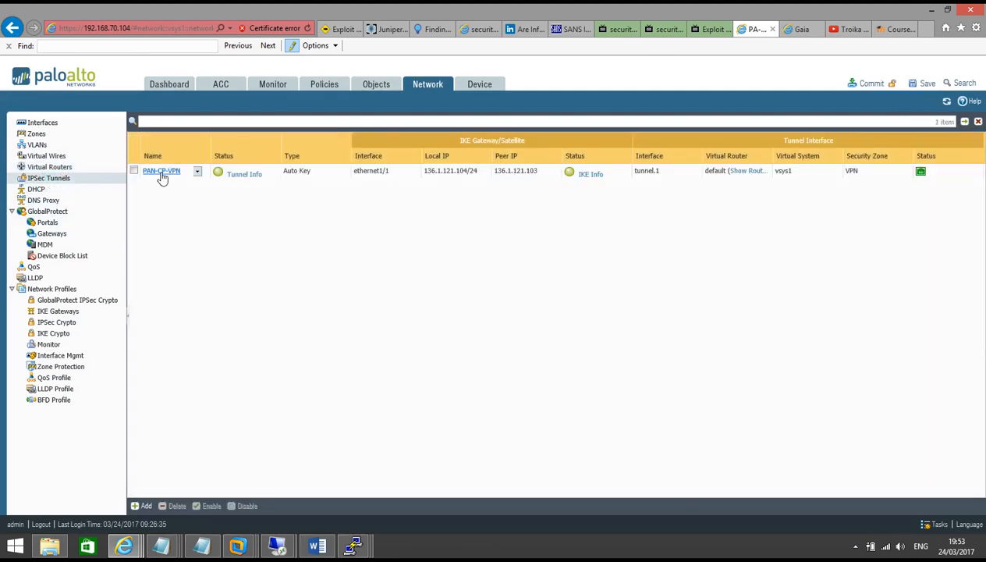
{"action": "left_click", "coordinate": [161, 172]}
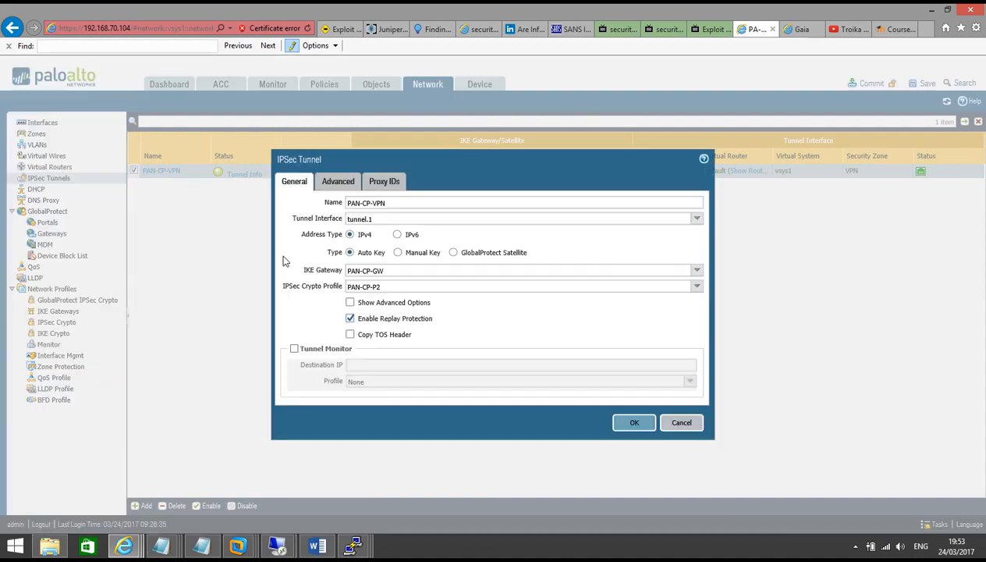
{"action": "left_click", "coordinate": [337, 181]}
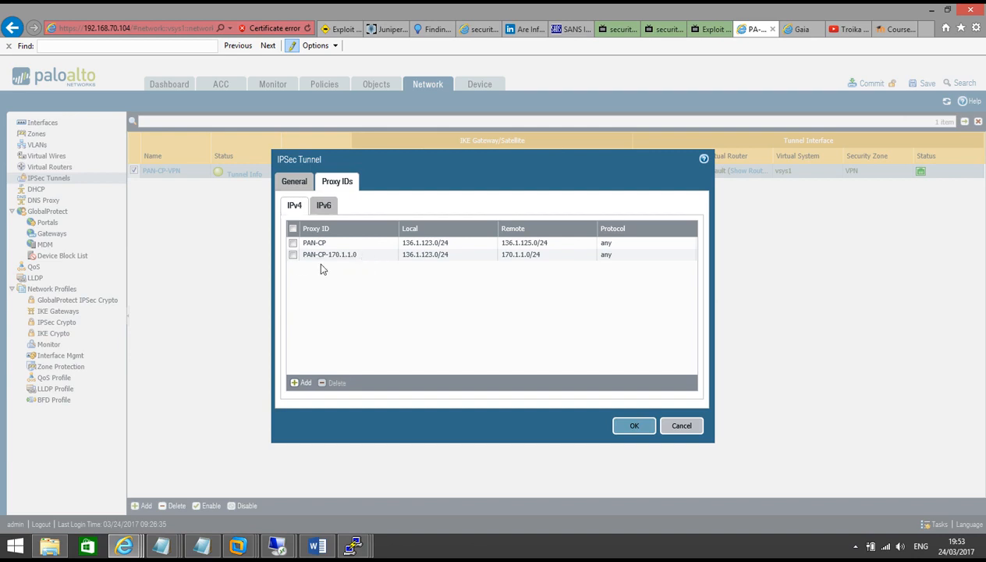
{"action": "left_click", "coordinate": [293, 254]}
{"action": "left_click", "coordinate": [293, 242]}
{"action": "left_click", "coordinate": [335, 383]}
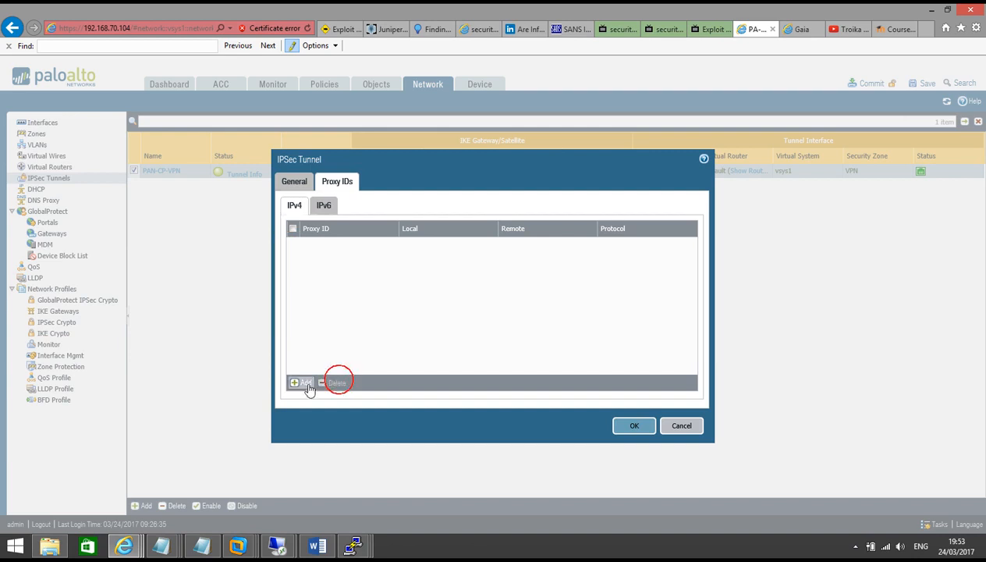
Create an IPv4 proxy ID named PAN-CP-Proxy-ID with local 136.1.123.0/24 and remote 136.1.121.111/32
{"action": "left_click", "coordinate": [304, 383]}
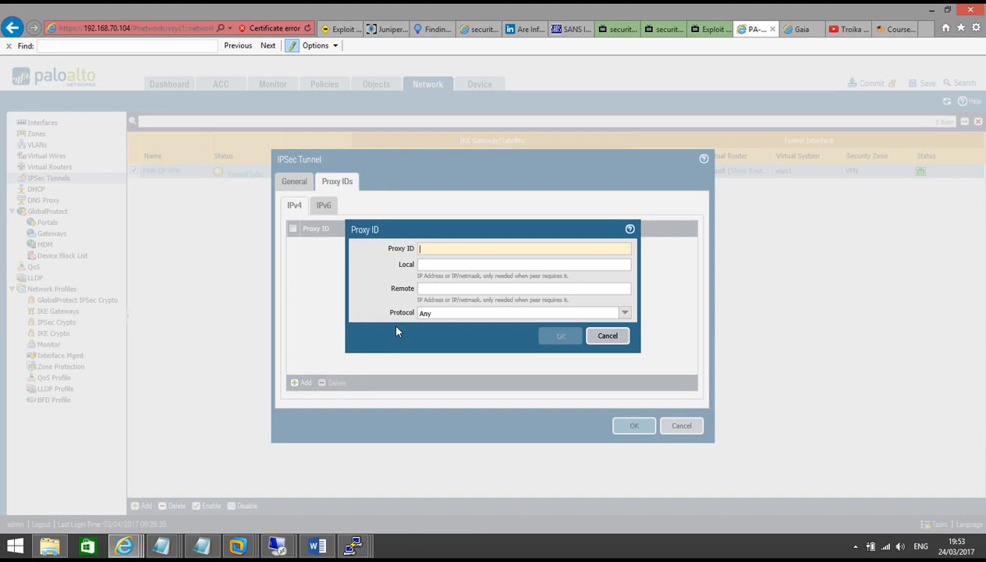
{"action": "type", "text": "PAN-CP-"}
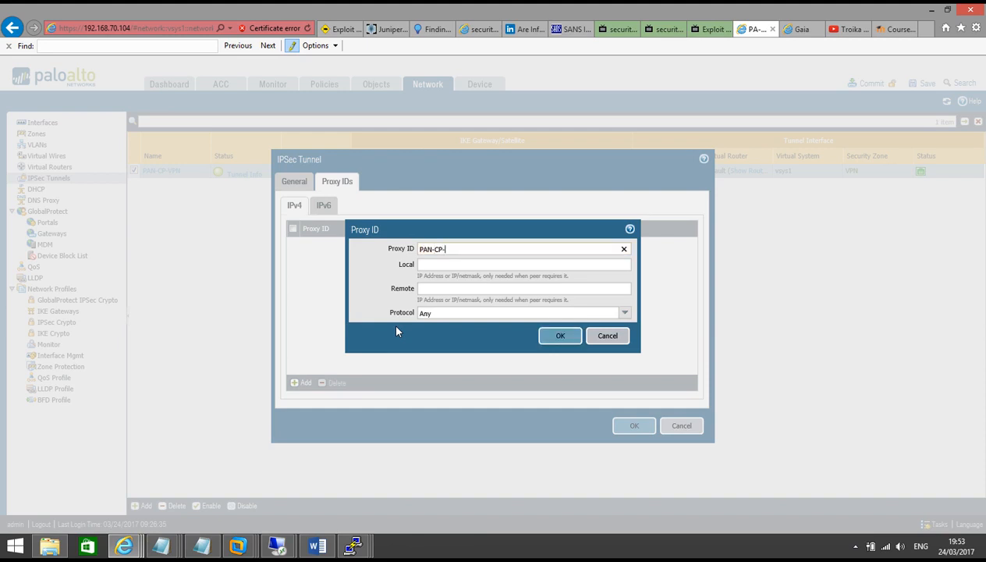
{"action": "type", "text": "Proxy-ID"}
{"action": "left_click", "coordinate": [438, 265]}
{"action": "type", "text": "136"}
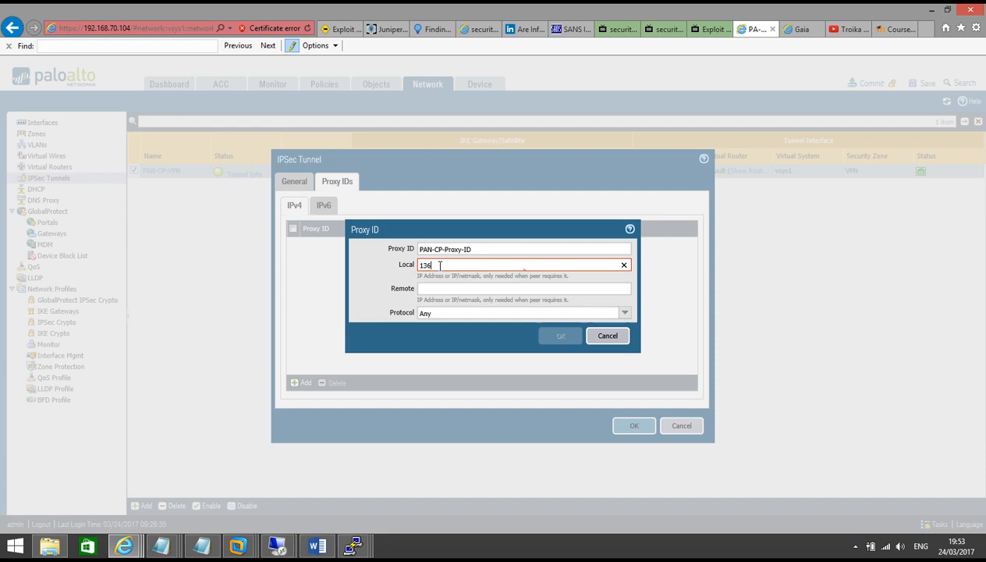
{"action": "type", "text": ".1.123.0/24"}
{"action": "left_click", "coordinate": [451, 288]}
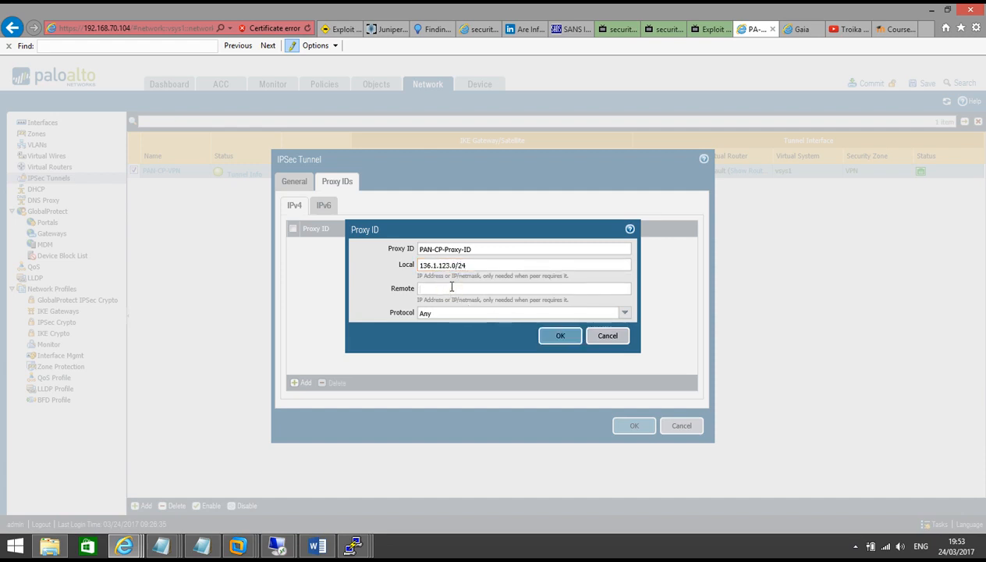
{"action": "type", "text": "136."}
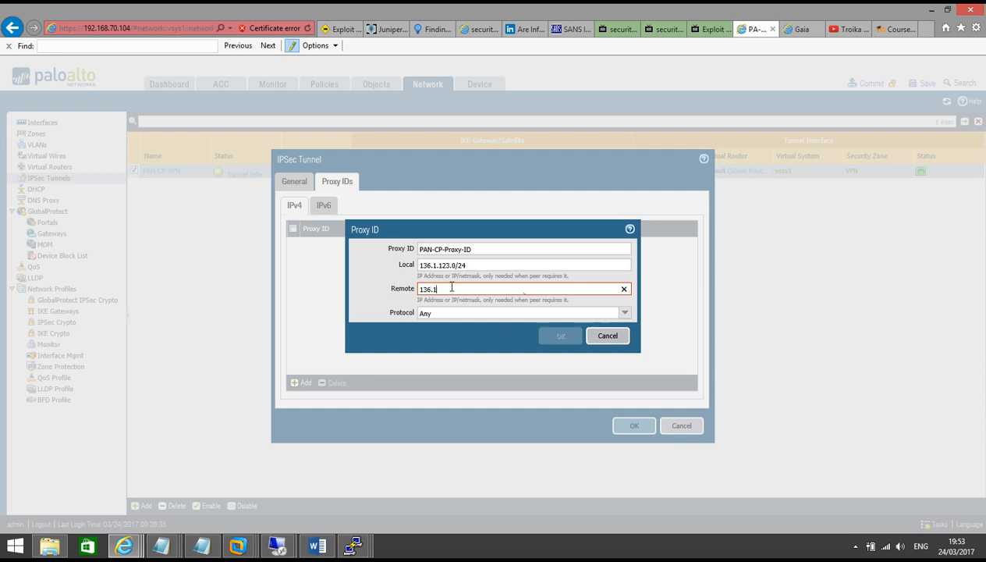
{"action": "type", "text": "1.121.111/32"}
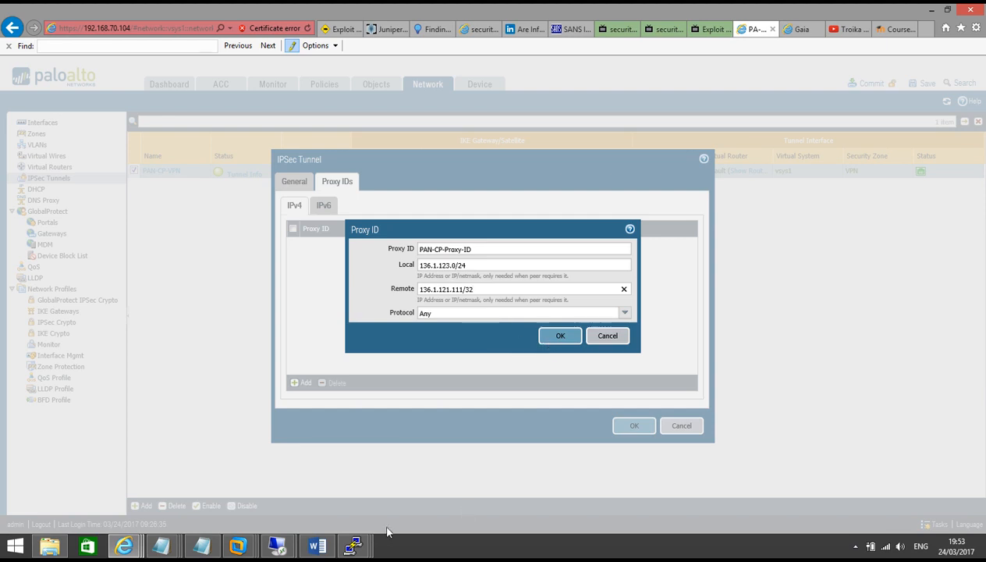
Check the proxy ID addresses against Task 3 of the Word lab guide, and save the proxy ID and the IPSec tunnel
{"action": "left_click", "coordinate": [317, 545]}
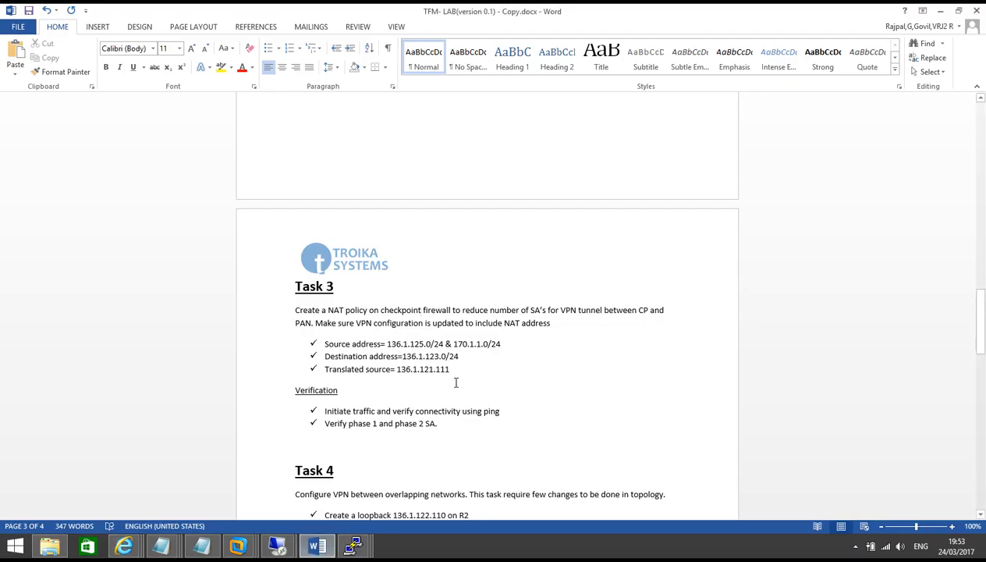
{"action": "mouse_move", "coordinate": [124, 546]}
{"action": "left_click", "coordinate": [710, 499]}
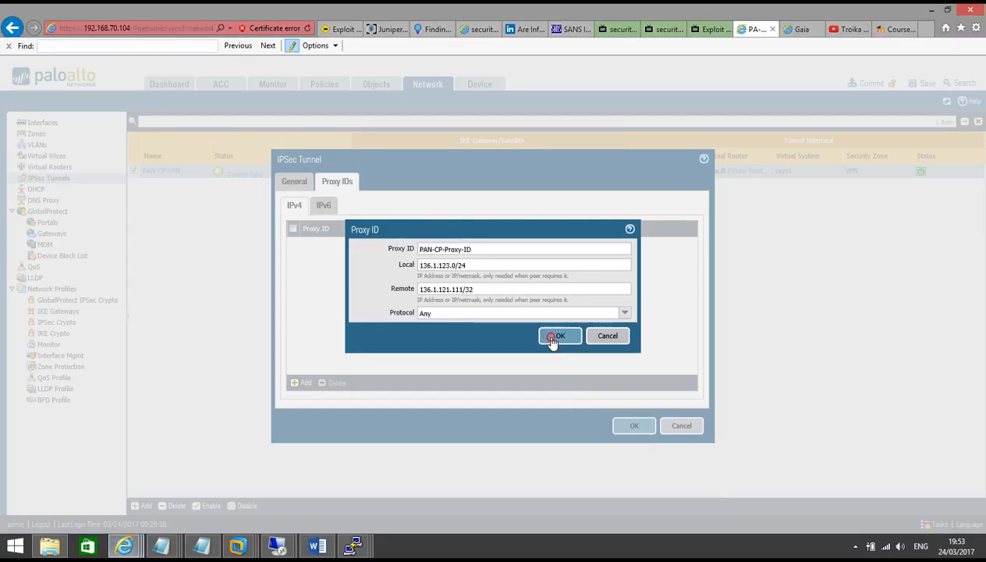
{"action": "left_click", "coordinate": [552, 340]}
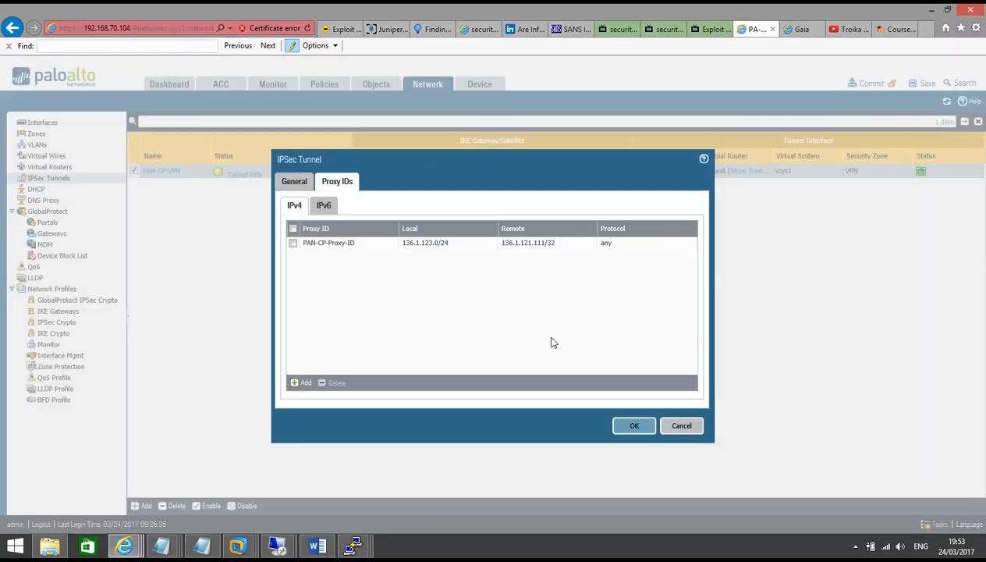
{"action": "left_click", "coordinate": [629, 426]}
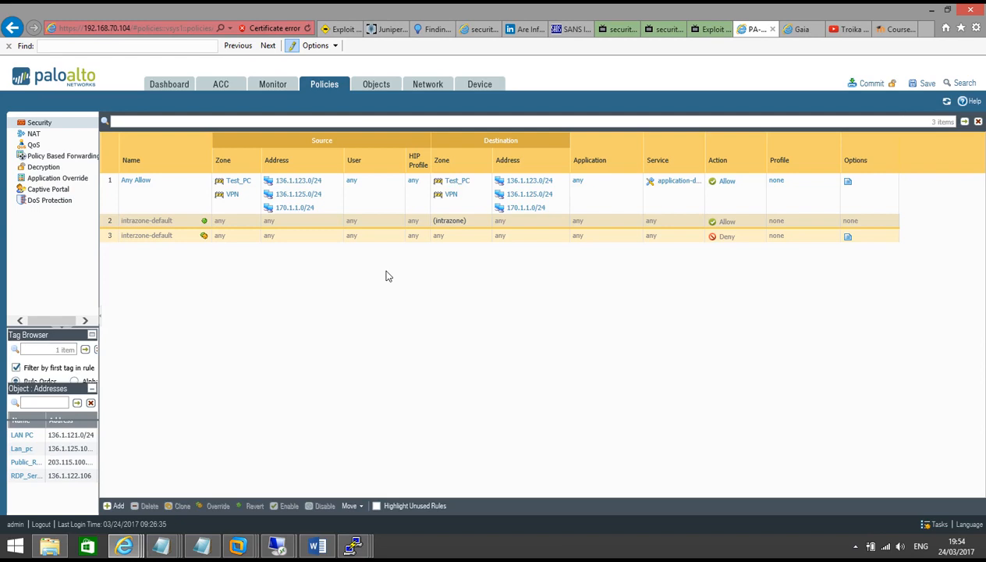
In the Any Allow security rule, replace source addresses 136.1.125.0/24 and 170.1.1.0/24 with 136.1.121.111/32
{"action": "left_click", "coordinate": [134, 181]}
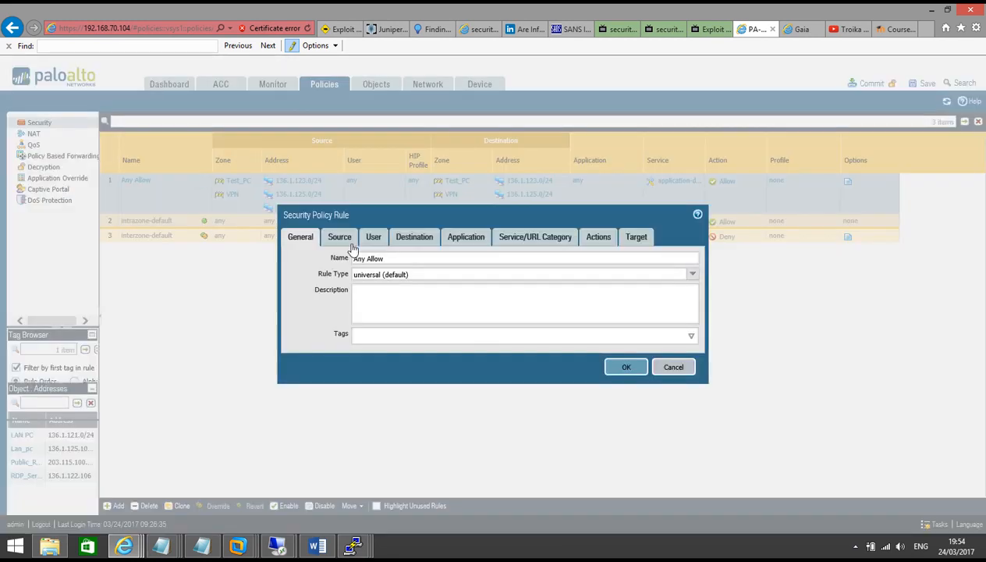
{"action": "left_click", "coordinate": [342, 239]}
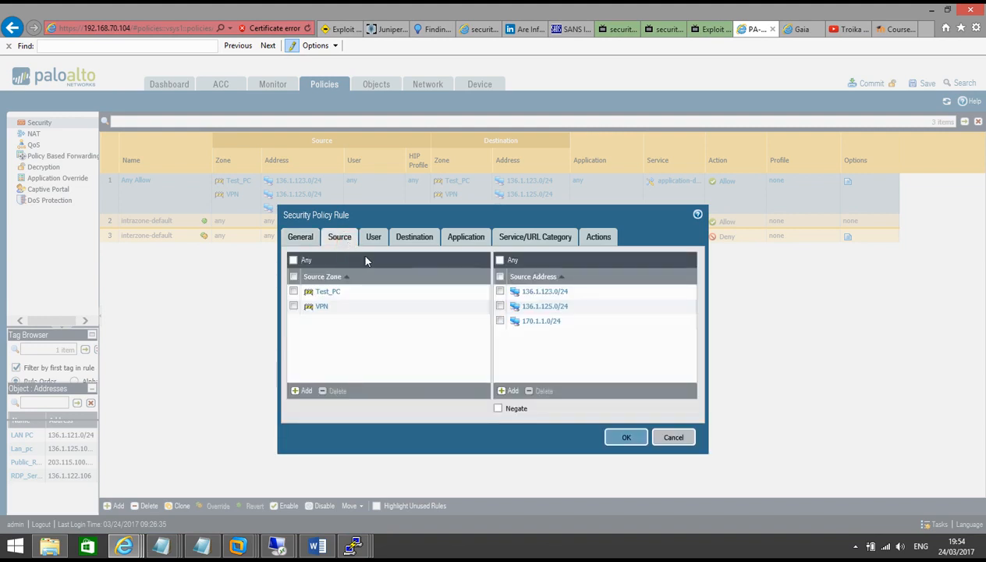
{"action": "left_click", "coordinate": [500, 305]}
{"action": "left_click", "coordinate": [500, 321]}
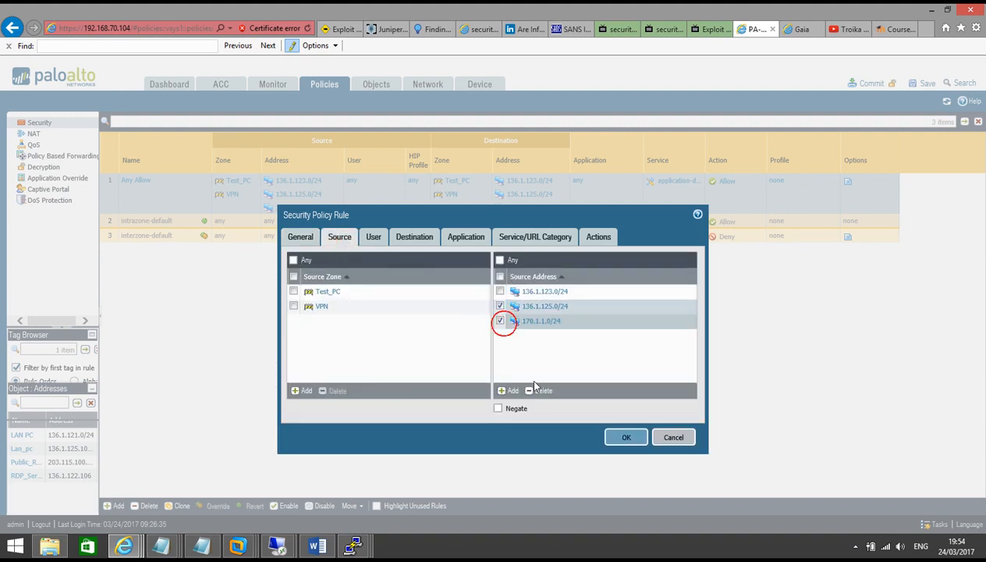
{"action": "left_click", "coordinate": [537, 390]}
{"action": "left_click", "coordinate": [512, 391]}
{"action": "type", "text": "136.1.121."}
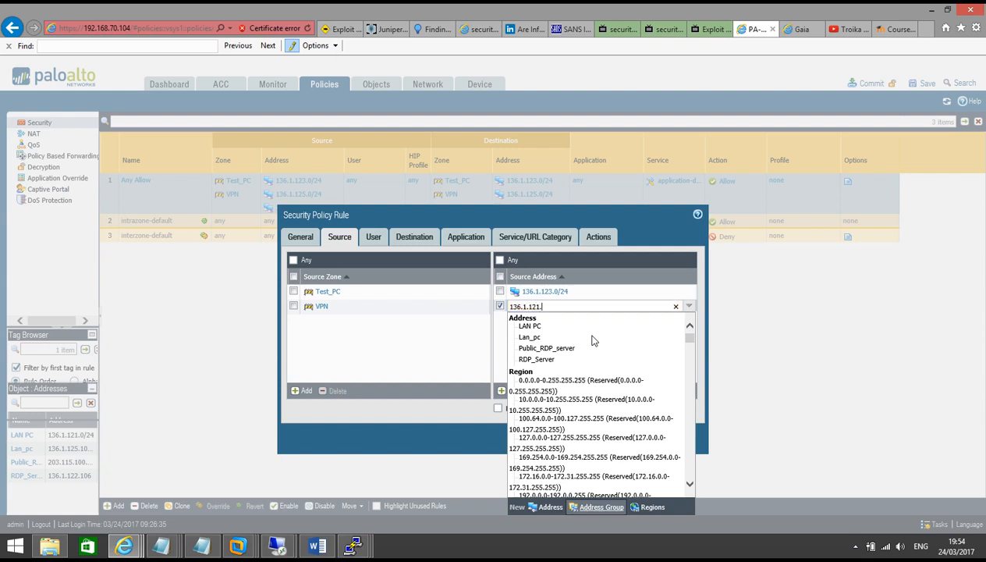
{"action": "type", "text": "111/32"}
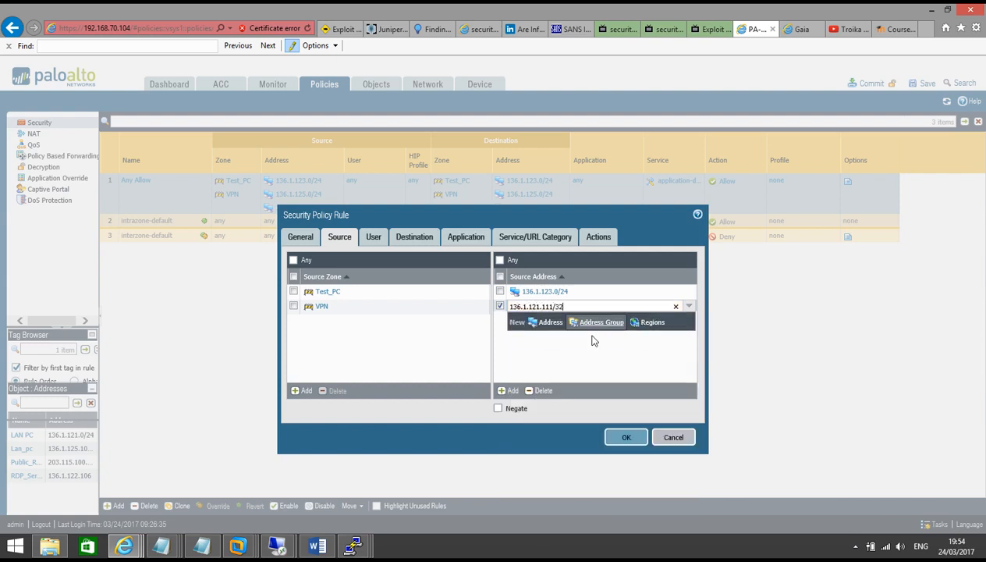
{"action": "left_click", "coordinate": [589, 367]}
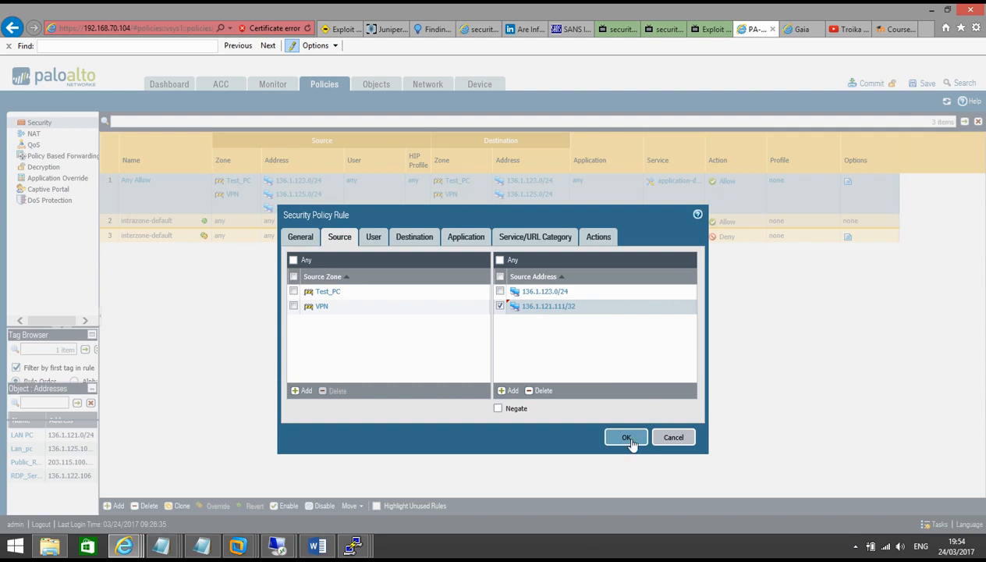
Remove destination addresses 136.1.125.0/24 and 170.1.1.0/24 from the Any Allow security rule
{"action": "left_click", "coordinate": [426, 236]}
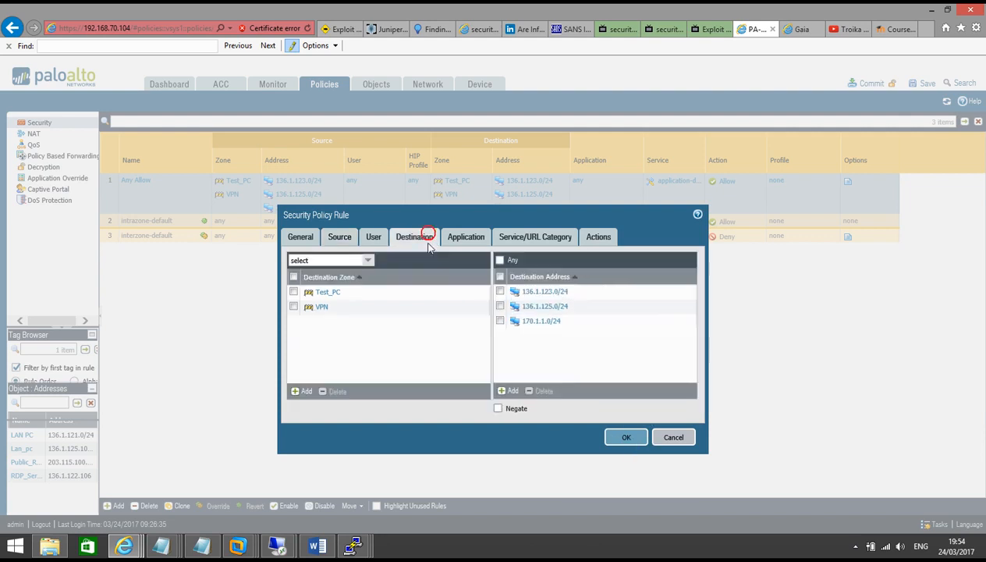
{"action": "left_click", "coordinate": [500, 320]}
{"action": "left_click", "coordinate": [500, 306]}
{"action": "left_click", "coordinate": [541, 391]}
{"action": "left_click", "coordinate": [512, 391]}
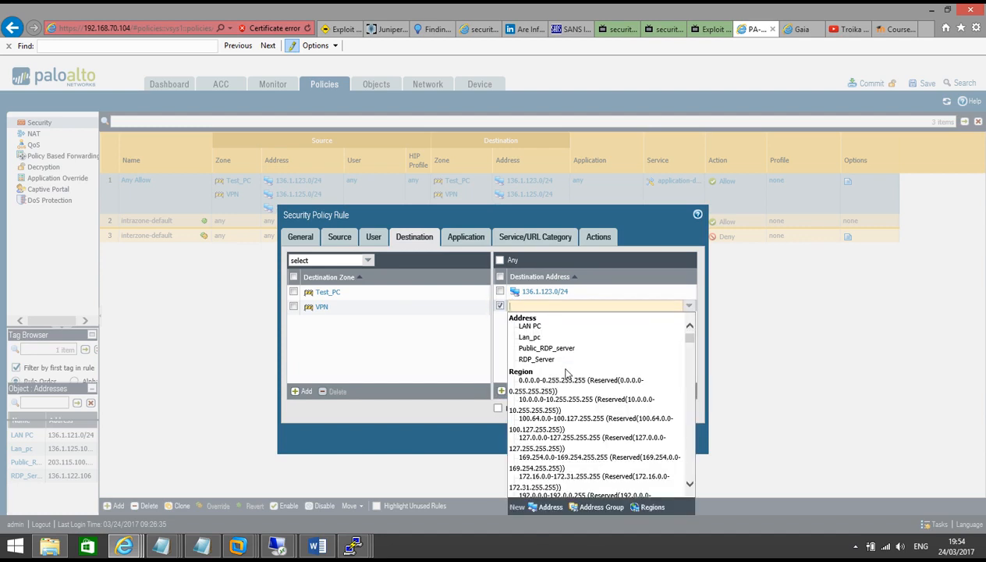
{"action": "type", "text": "136"}
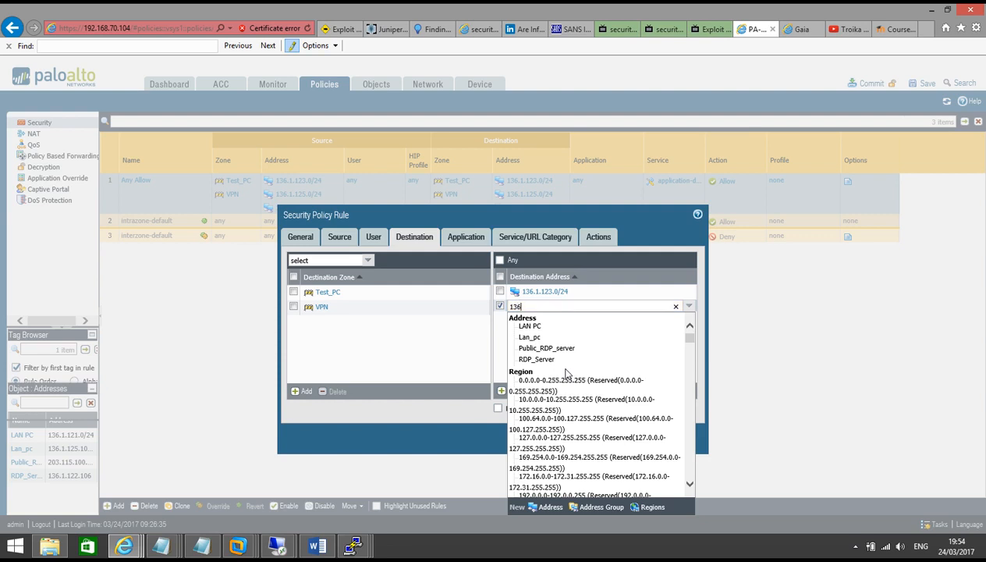
{"action": "type", "text": "."}
{"action": "key", "text": "BackSpace"}
{"action": "key", "text": "BackSpace"}
{"action": "key", "text": "BackSpace"}
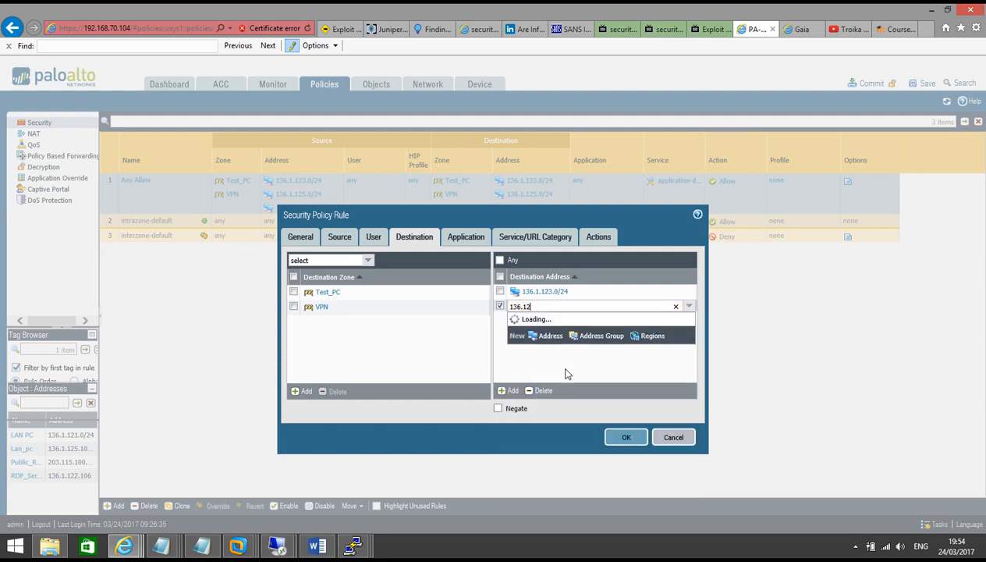
{"action": "type", "text": "."}
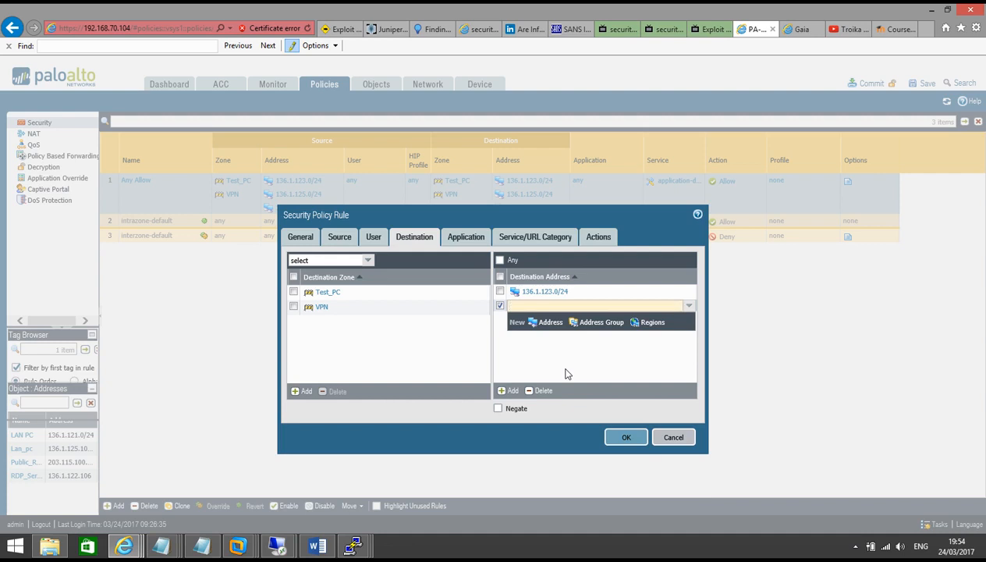
{"action": "left_click", "coordinate": [501, 306]}
{"action": "left_click", "coordinate": [545, 390]}
{"action": "left_click", "coordinate": [556, 370]}
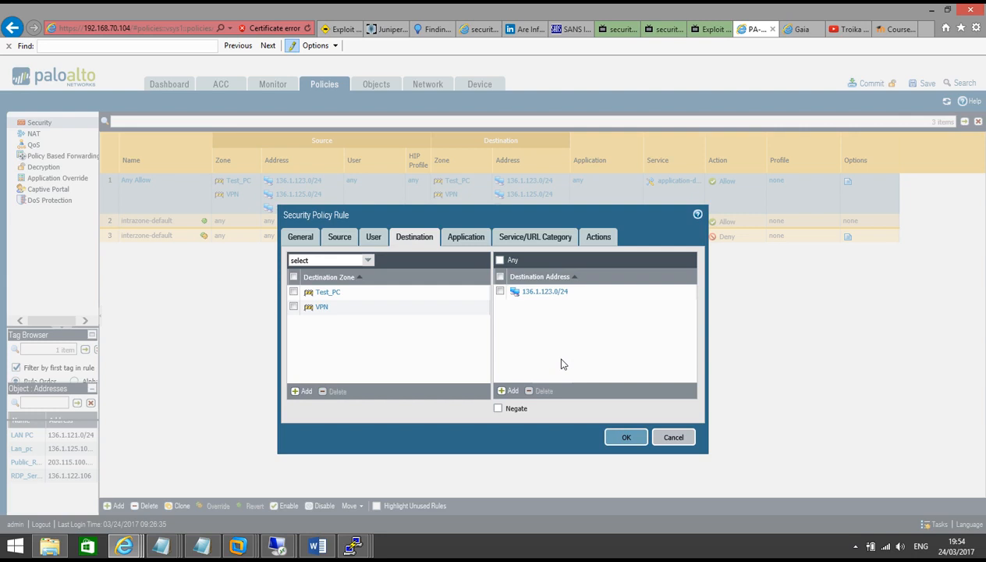
Save the Any Allow security rule and commit the Palo Alto configuration
{"action": "left_click", "coordinate": [627, 437]}
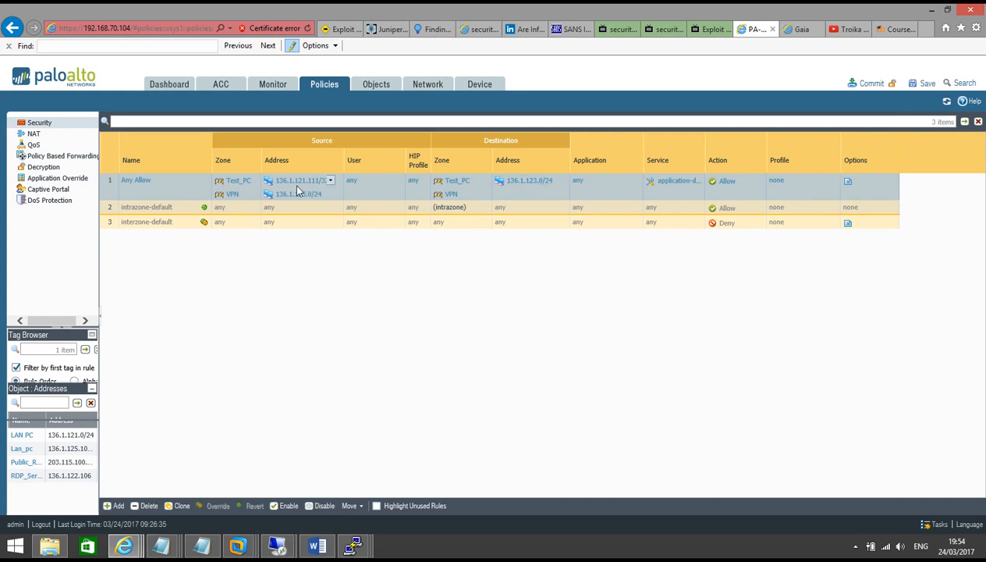
{"action": "left_click", "coordinate": [867, 84]}
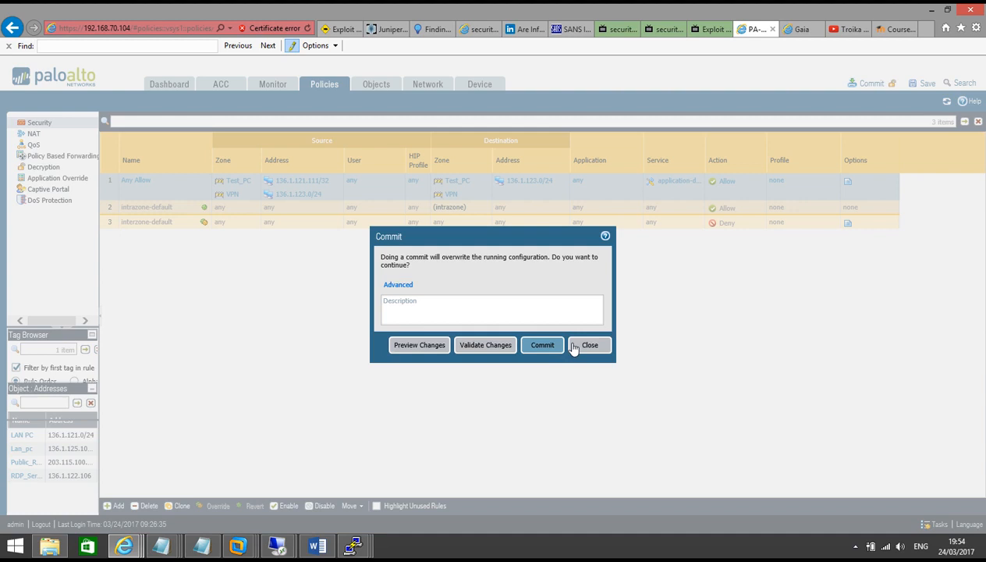
{"action": "left_click", "coordinate": [550, 344]}
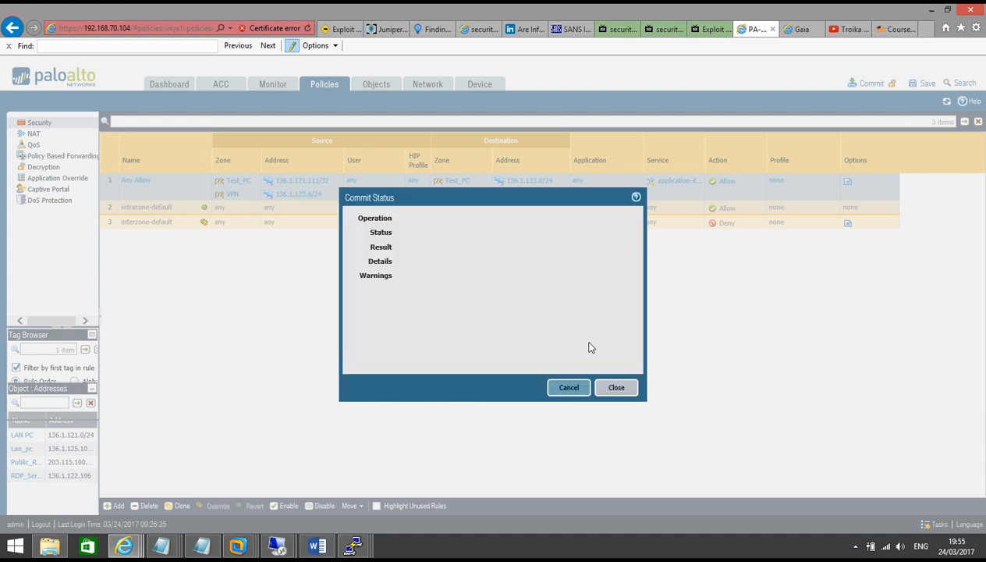
In the Check Point PuTTY session (192.168.70.103), delete all IPsec+IKE SAs for all peers and users
{"action": "mouse_move", "coordinate": [357, 545]}
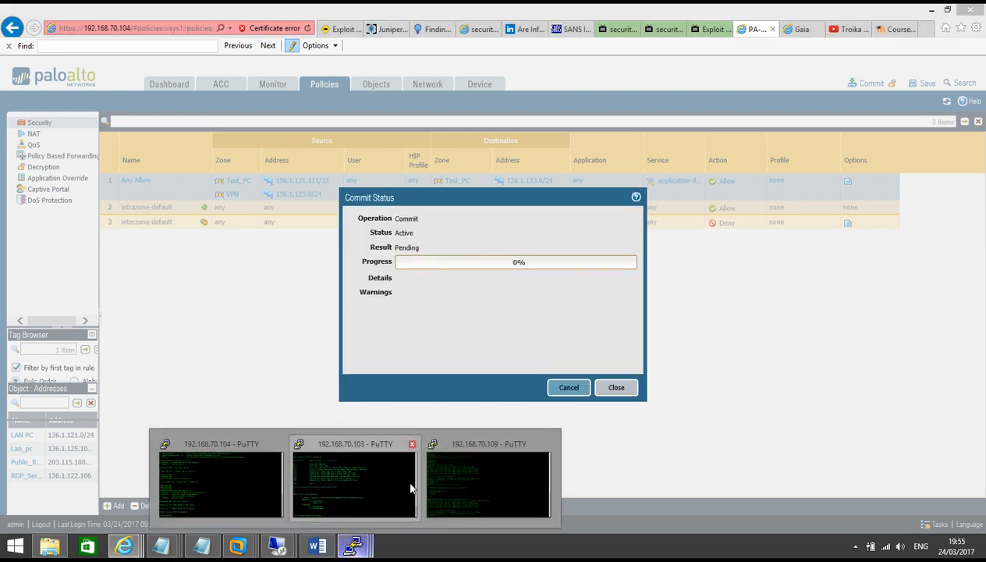
{"action": "left_click", "coordinate": [356, 485]}
{"action": "key", "text": "Return"}
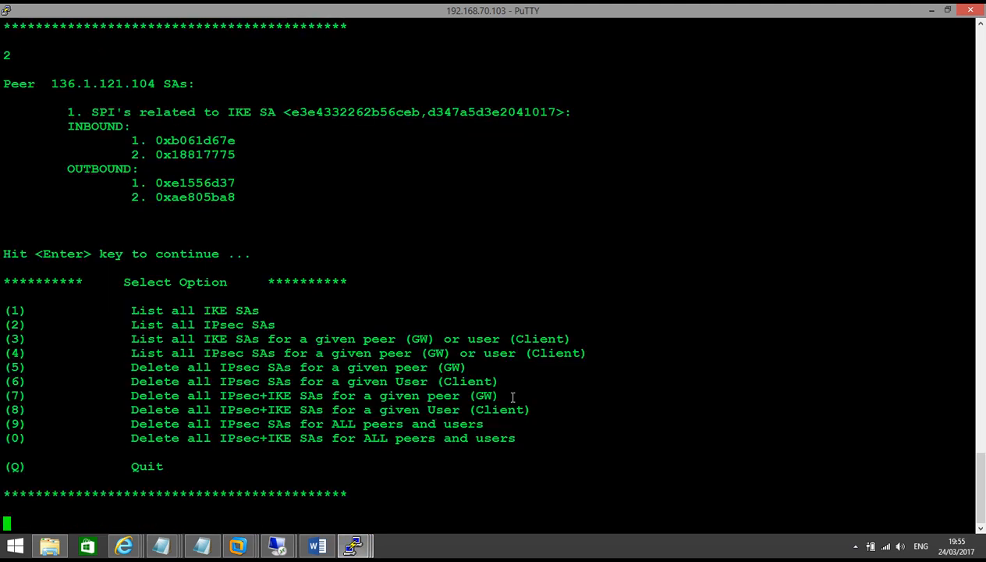
{"action": "type", "text": "0"}
{"action": "key", "text": "Return"}
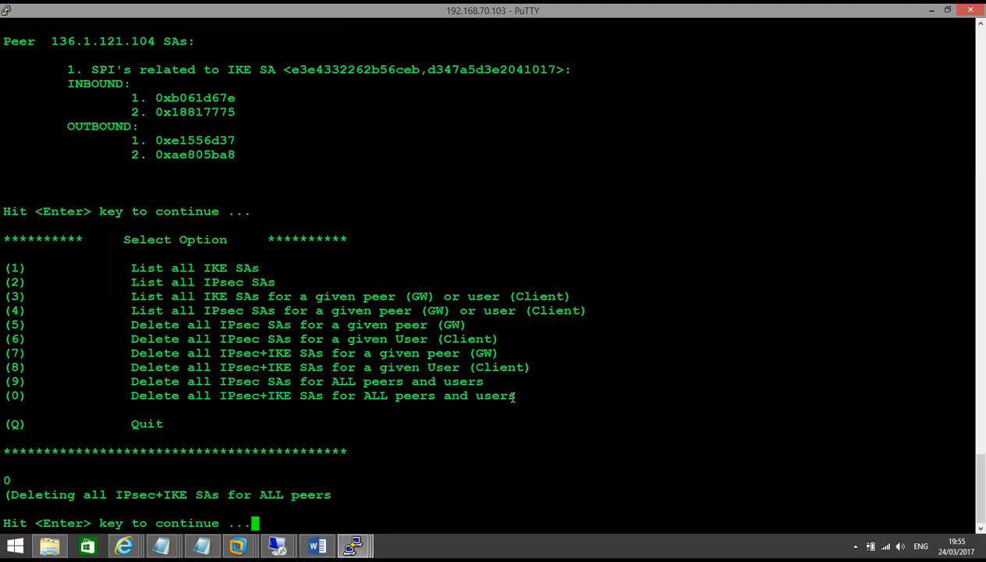
List all IKE SAs and all IPsec SAs on the Check Point gateway to check the deletion
{"action": "key", "text": "Return"}
{"action": "type", "text": "1"}
{"action": "key", "text": "Return"}
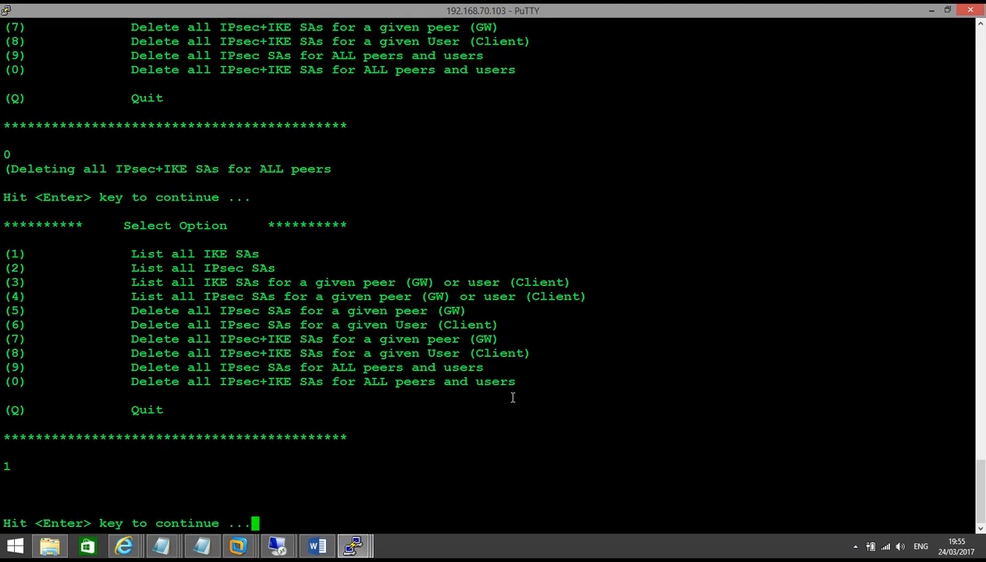
{"action": "key", "text": "Return"}
{"action": "type", "text": "2"}
{"action": "key", "text": "Return"}
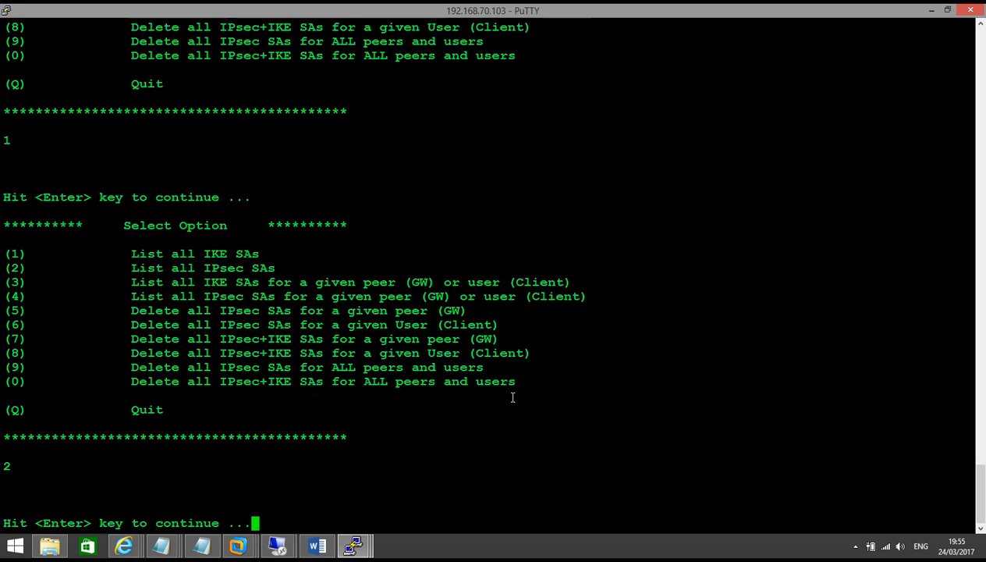
Switch to the Palo Alto PuTTY session (192.168.70.104) and clear its IKE SAs with clear vpn ike-sa
{"action": "mouse_move", "coordinate": [355, 546]}
{"action": "left_click", "coordinate": [234, 490]}
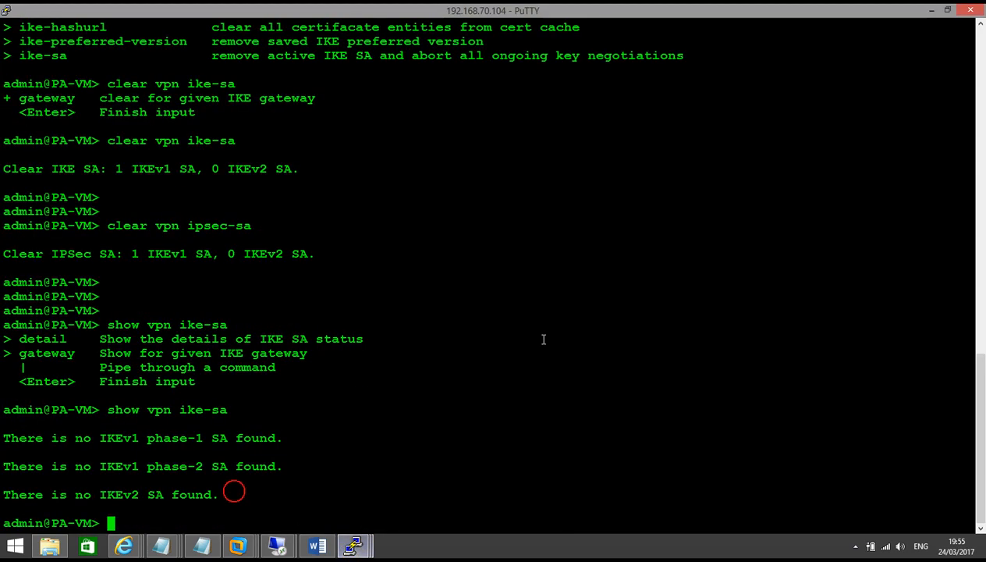
{"action": "key", "text": "Return"}
{"action": "type", "text": "c"}
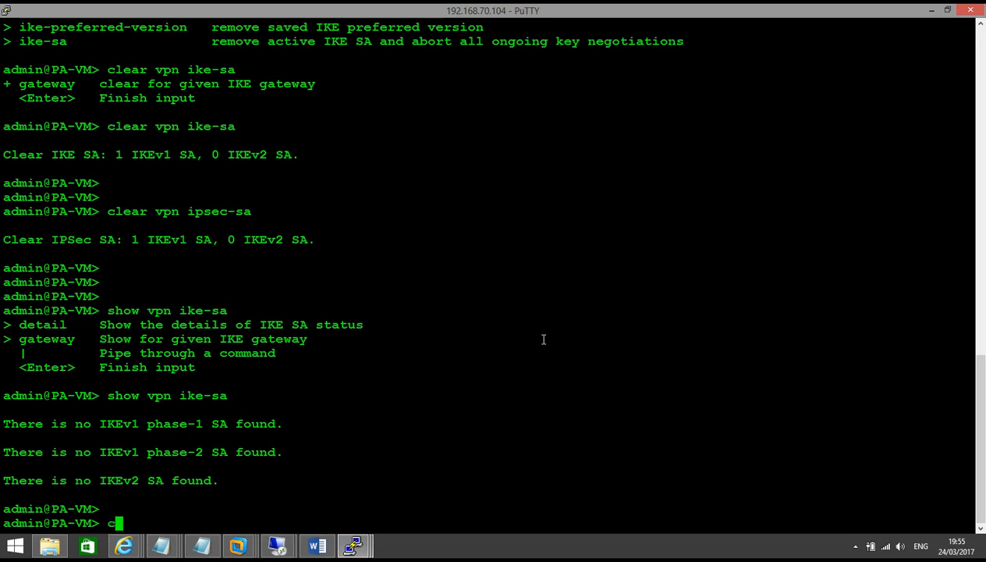
{"action": "type", "text": "lear vpn "}
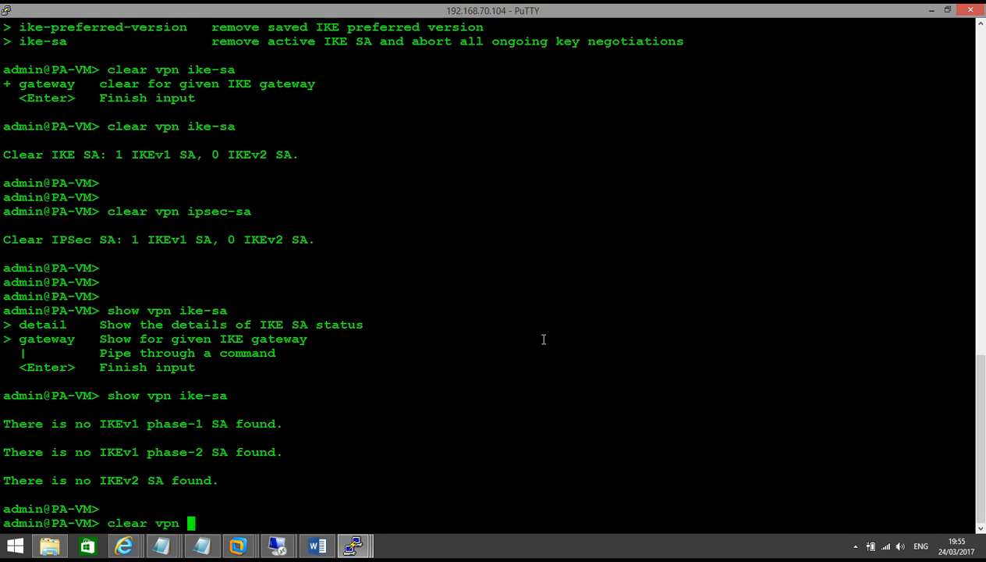
{"action": "type", "text": "ike-sa"}
{"action": "key", "text": "Return"}
Clear the IPSec SAs on the Palo Alto firewall with clear vpn ipsec-sa
{"action": "type", "text": "cl"}
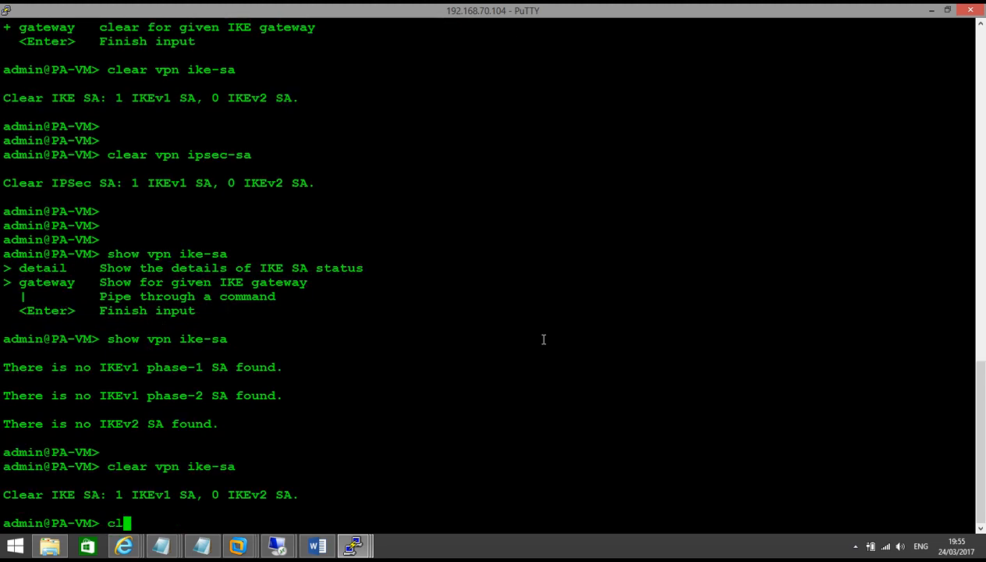
{"action": "type", "text": "ear vpn "}
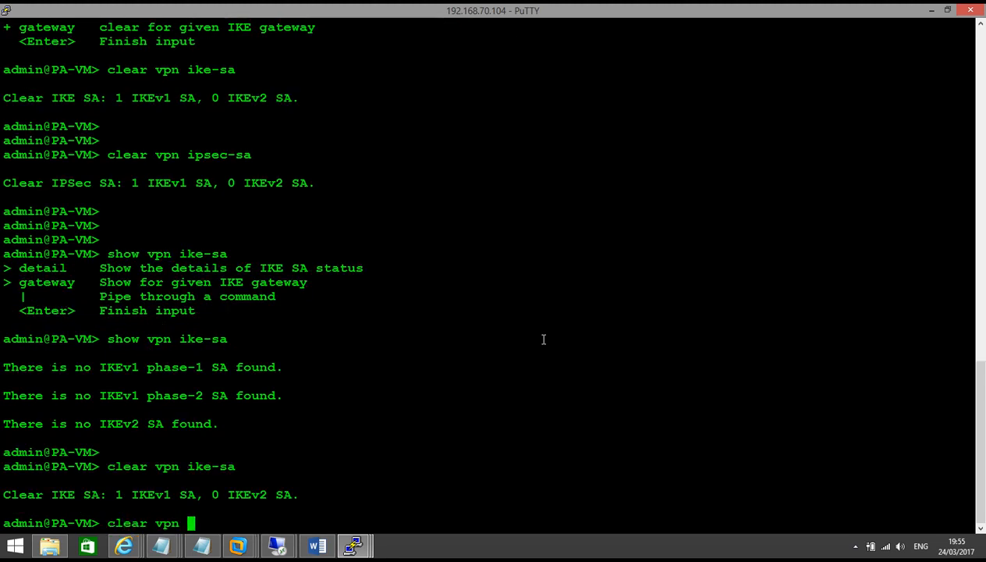
{"action": "type", "text": "ipsec-sa"}
{"action": "key", "text": "Return"}
{"action": "key", "text": "Return"}
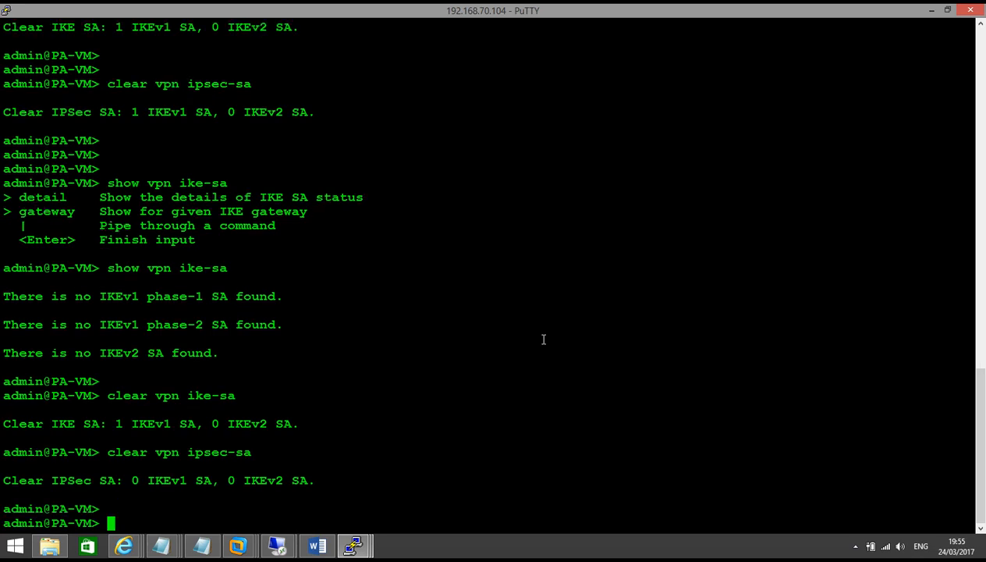
{"action": "key", "text": "Return"}
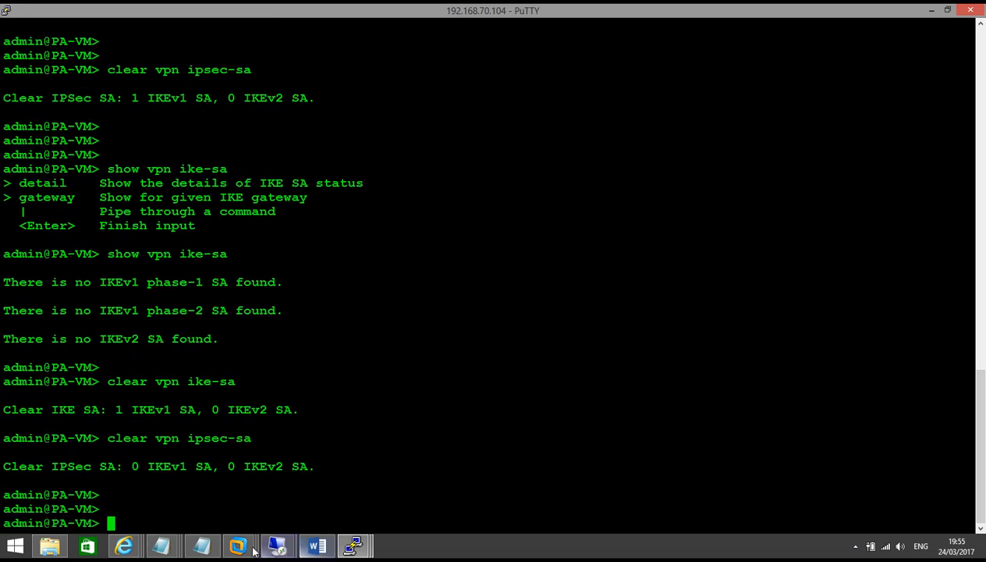
Switch to the browser and bring up the Palo Alto web interface
{"action": "left_click", "coordinate": [128, 546]}
{"action": "left_click", "coordinate": [707, 505]}
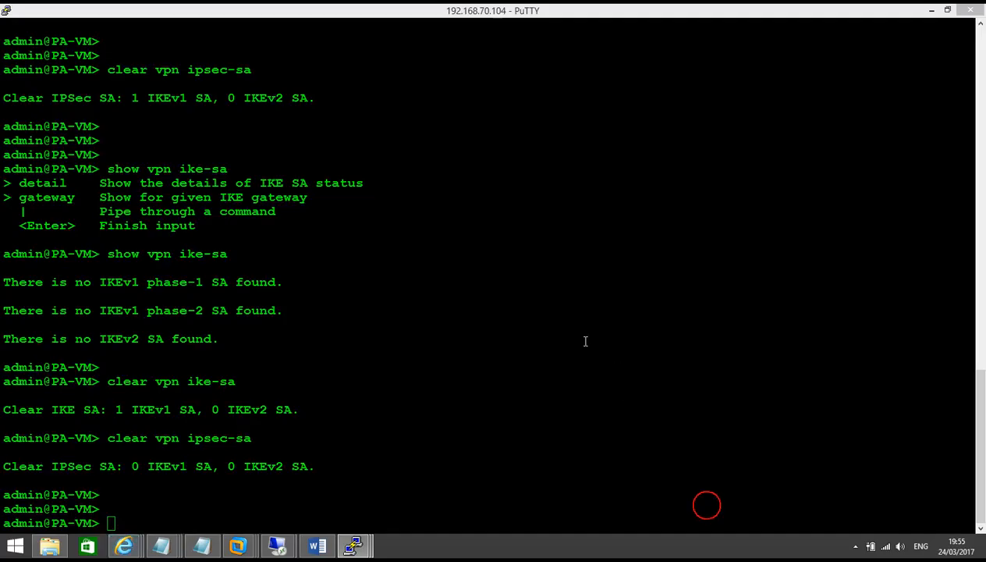
{"action": "mouse_move", "coordinate": [124, 545]}
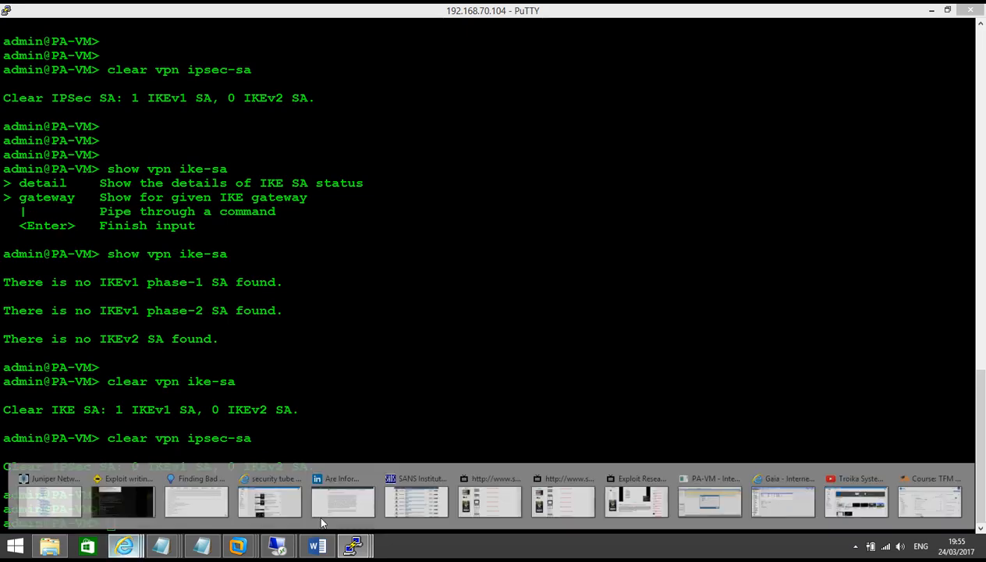
{"action": "left_click", "coordinate": [783, 503]}
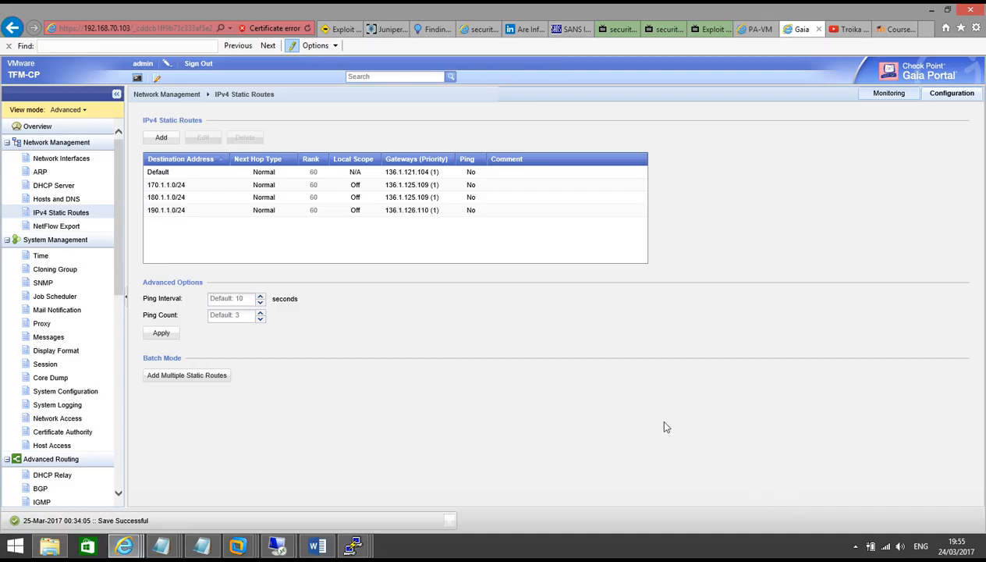
{"action": "left_click", "coordinate": [754, 30]}
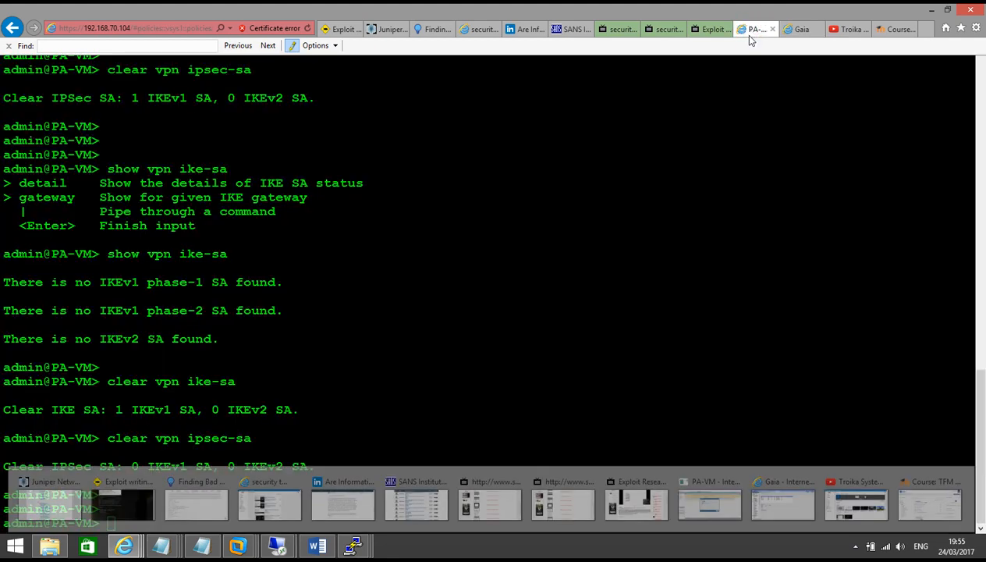
Close the SmartDashboard policy installation window in the 192.168.70.50 remote session, and close the Palo Alto commit status
{"action": "mouse_move", "coordinate": [277, 546]}
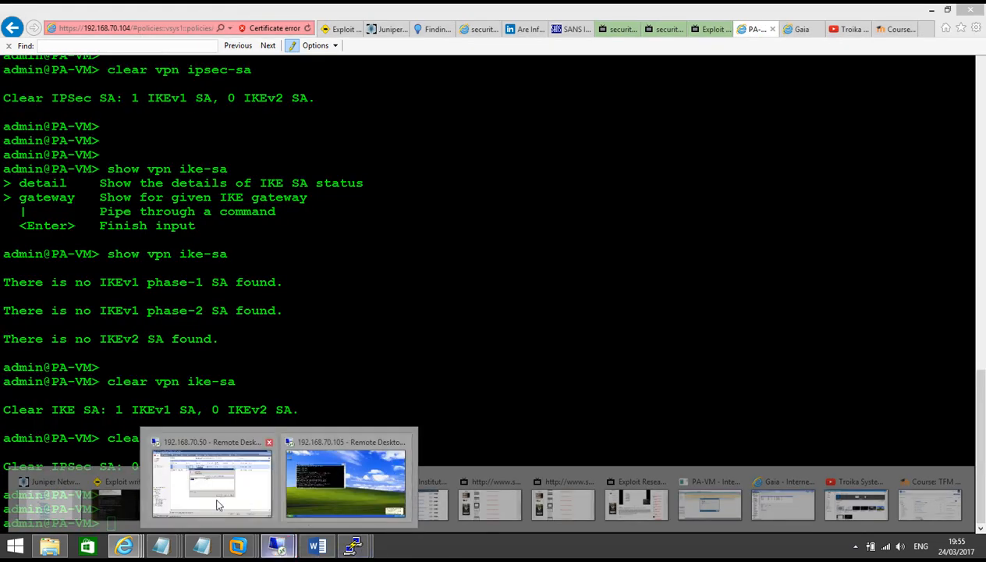
{"action": "left_click", "coordinate": [211, 484]}
{"action": "left_click", "coordinate": [582, 396]}
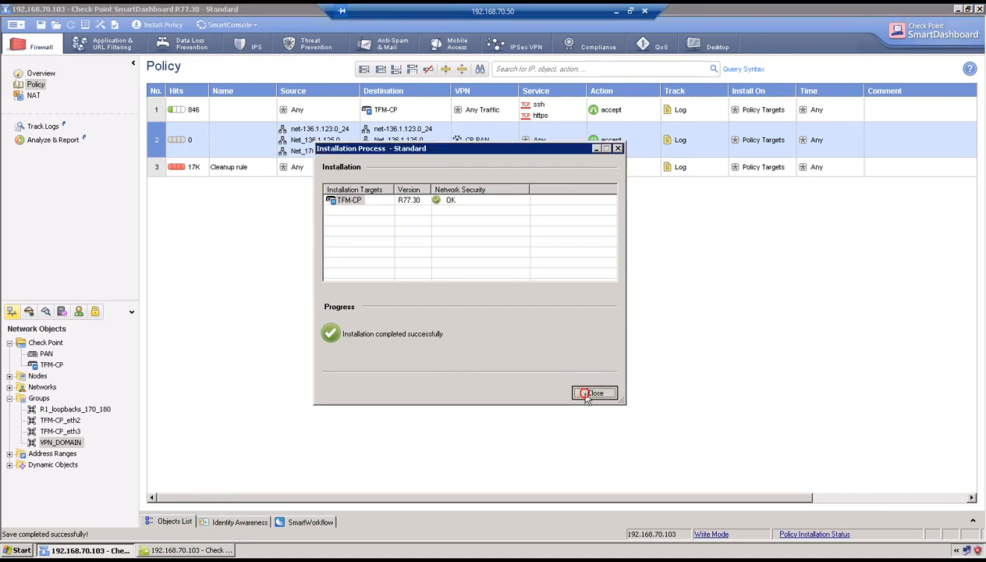
{"action": "left_click", "coordinate": [615, 11]}
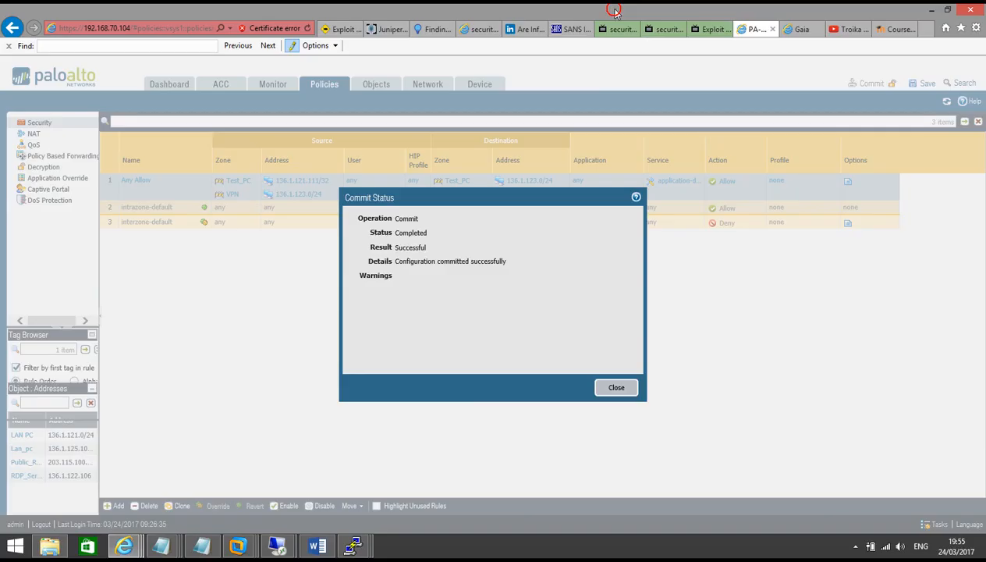
{"action": "left_click", "coordinate": [607, 390]}
In the VyOS PuTTY session (192.168.70.109), ping 136.1.123.105 and stop after a few replies
{"action": "mouse_move", "coordinate": [353, 546]}
{"action": "left_click", "coordinate": [486, 504]}
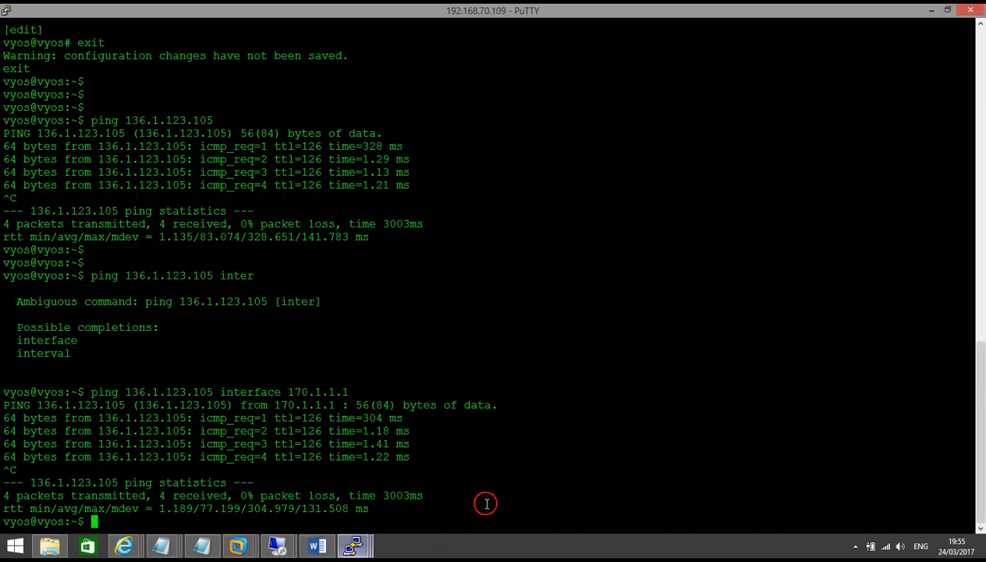
{"action": "key", "text": "Return"}
{"action": "key", "text": "Return"}
{"action": "key", "text": "Up"}
{"action": "key", "text": "Up"}
{"action": "key", "text": "Up"}
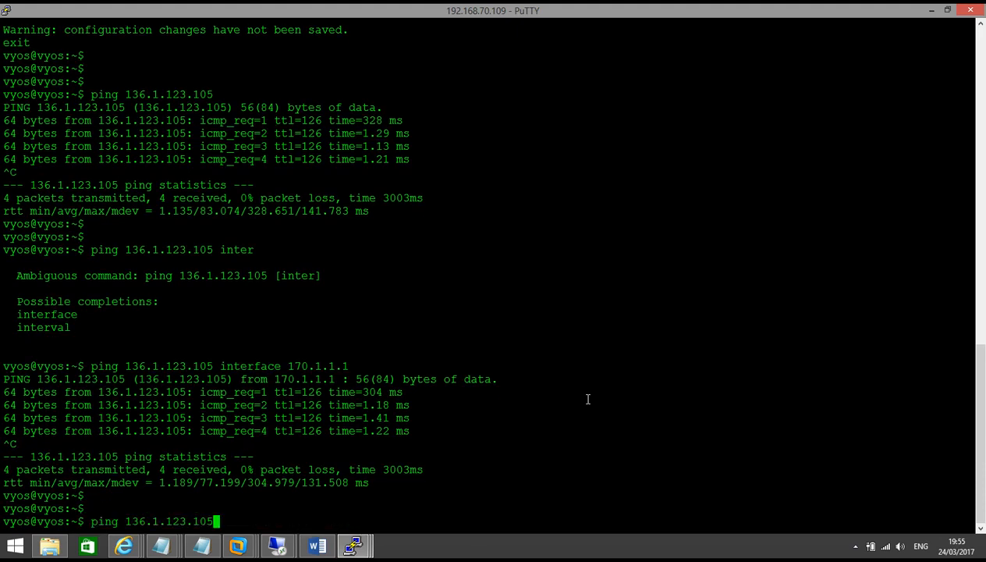
{"action": "key", "text": "Return"}
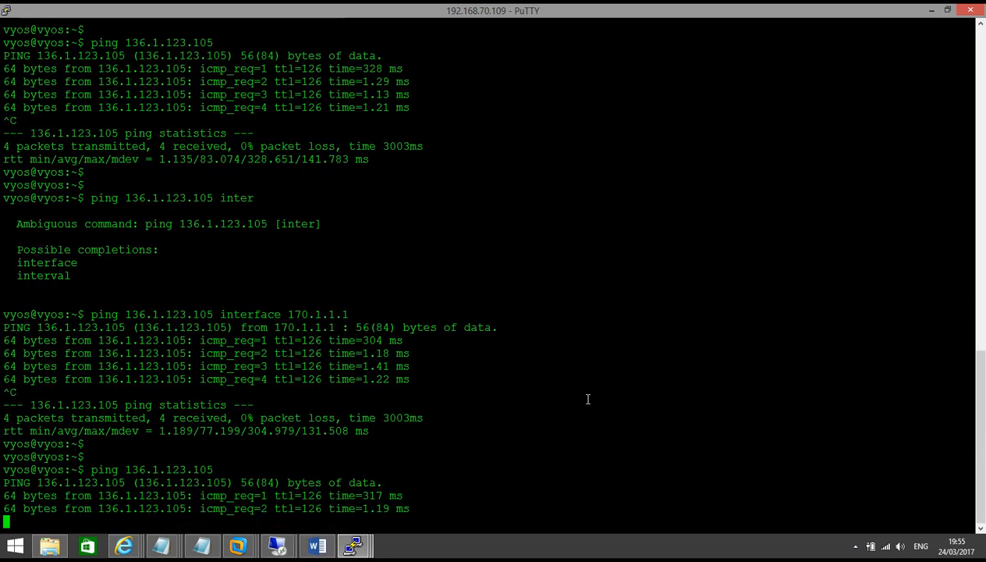
{"action": "key", "text": "ctrl+c"}
Ping 136.1.123.105 from interface 170.1.1.1 on the VyOS router, and stop it after a few replies
{"action": "key", "text": "Up"}
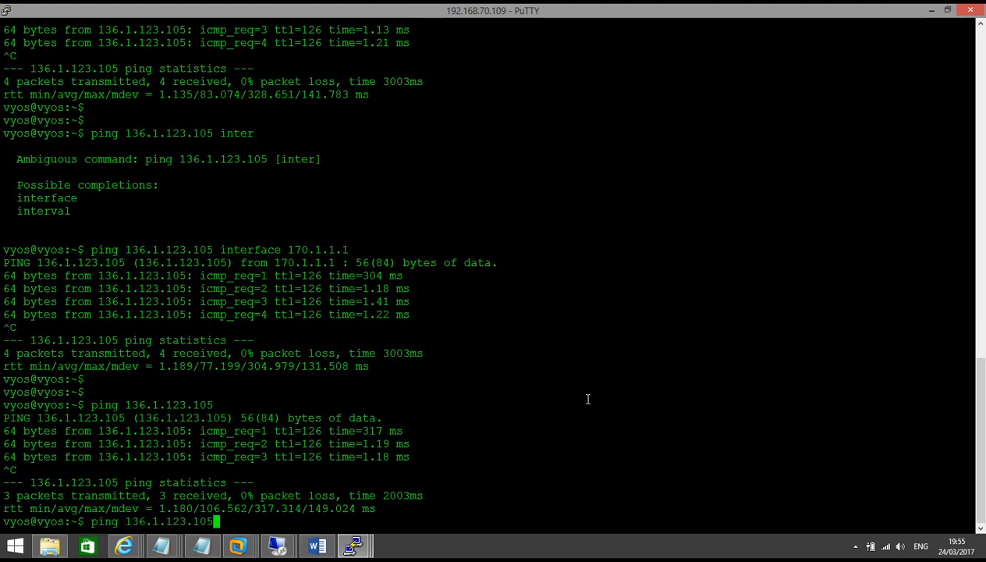
{"action": "key", "text": "Up"}
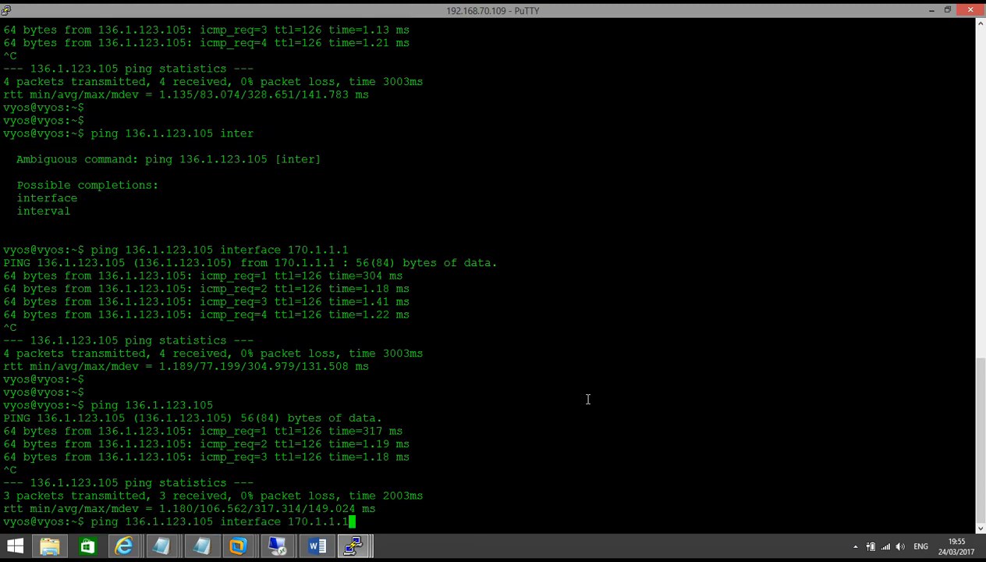
{"action": "key", "text": "Return"}
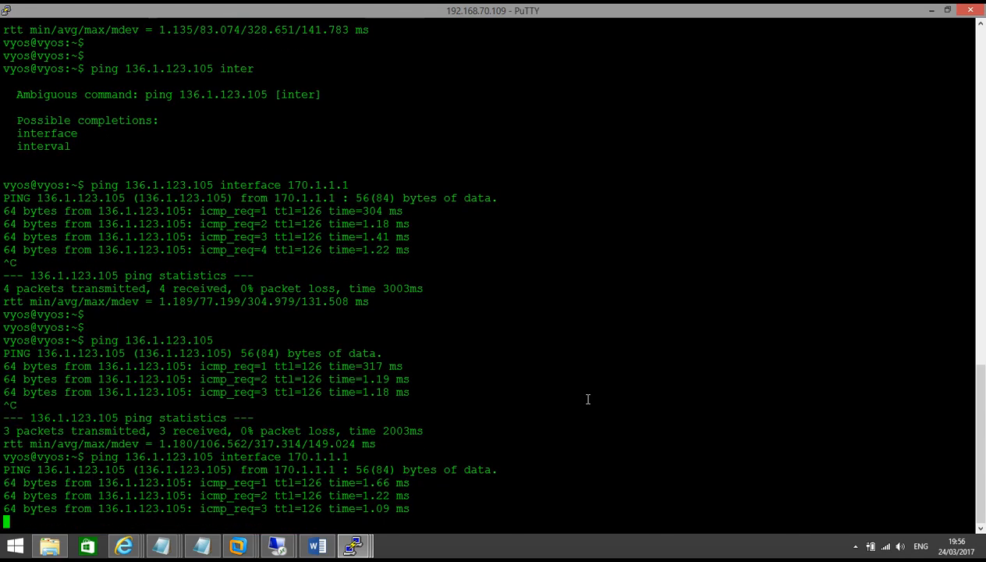
{"action": "key", "text": "ctrl+c"}
{"action": "left_click", "coordinate": [277, 545]}
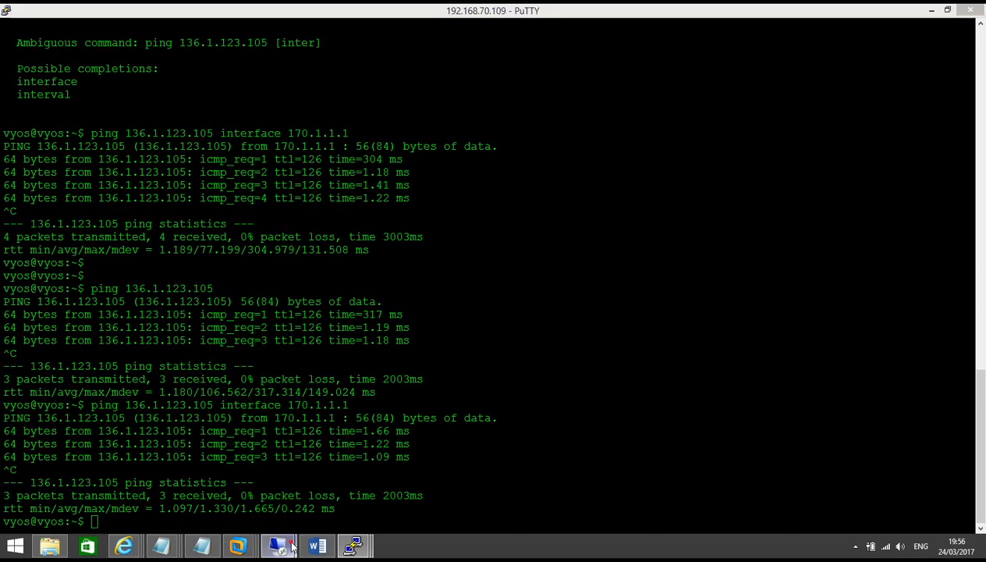
Switch to SmartView Tracker in the 192.168.70.50 remote session, close the open record, and go to the newest log records
{"action": "left_click", "coordinate": [234, 495]}
{"action": "left_click", "coordinate": [212, 550]}
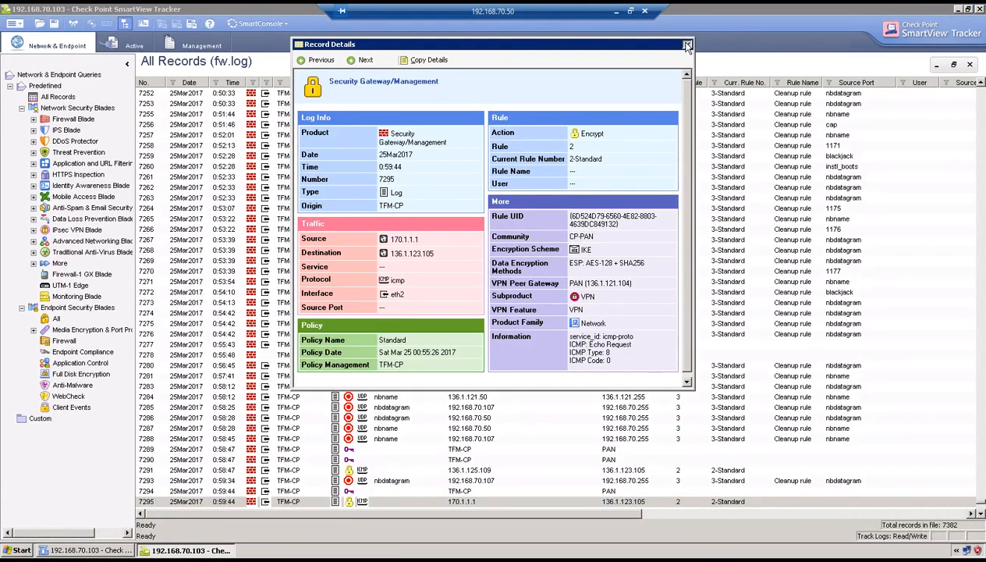
{"action": "left_click", "coordinate": [686, 44]}
{"action": "left_click", "coordinate": [618, 65]}
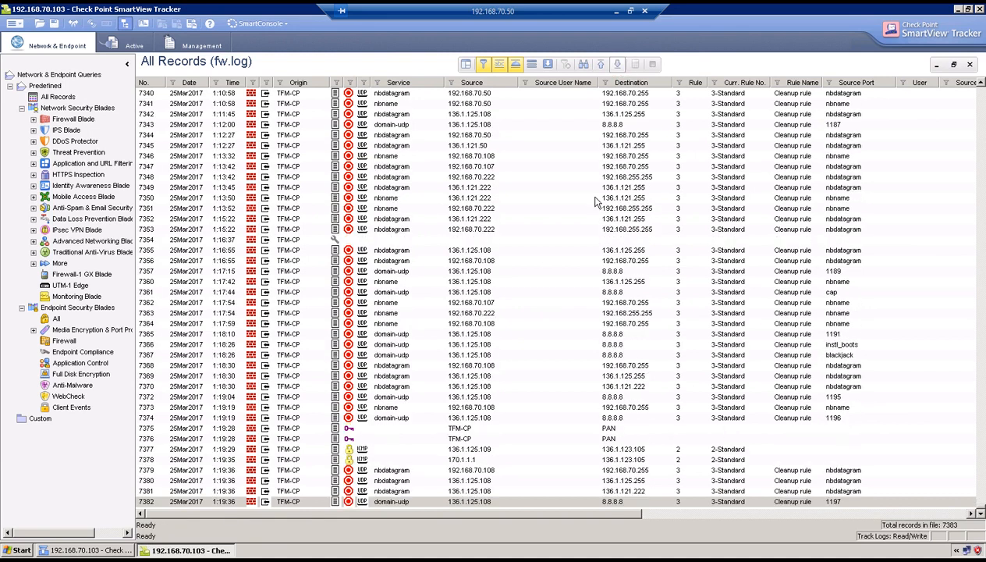
Examine the details of the two newest Key Install records between TFM-CP and PAN, including the IKE IDs in the second
{"action": "double_click", "coordinate": [368, 428]}
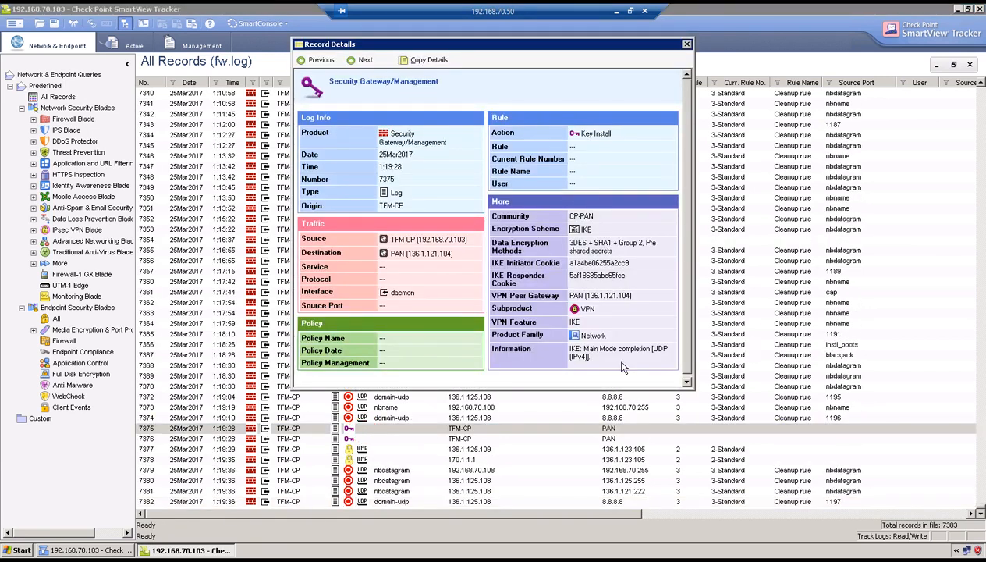
{"action": "left_click", "coordinate": [686, 44]}
{"action": "double_click", "coordinate": [416, 441]}
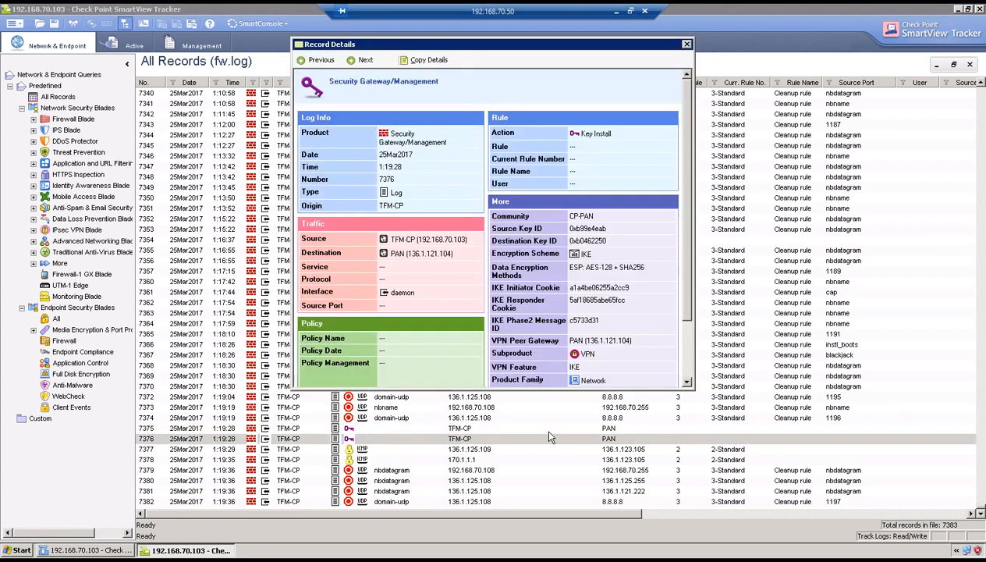
{"action": "left_click", "coordinate": [686, 373]}
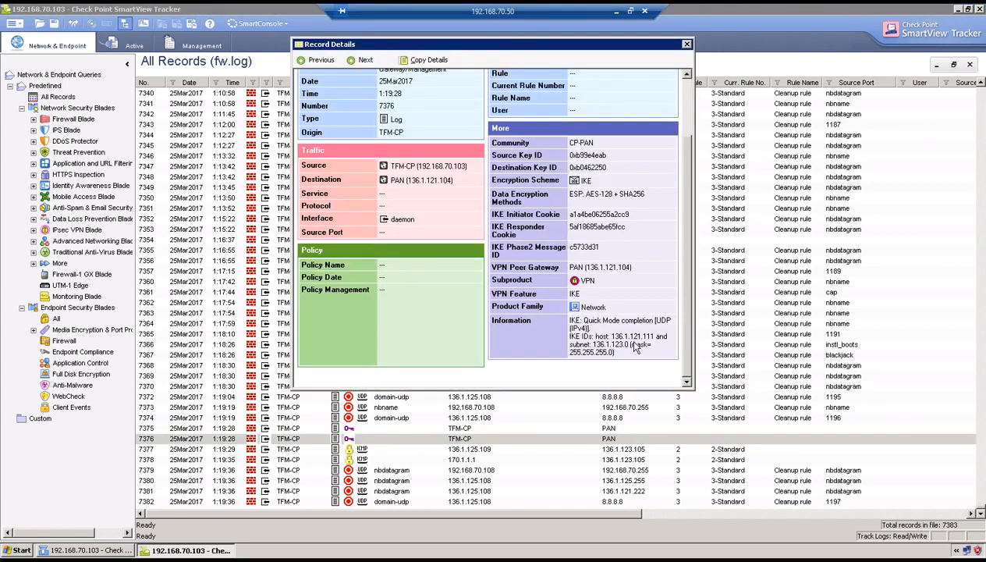
{"action": "left_click_drag", "start_coordinate": [607, 336], "coordinate": [655, 337]}
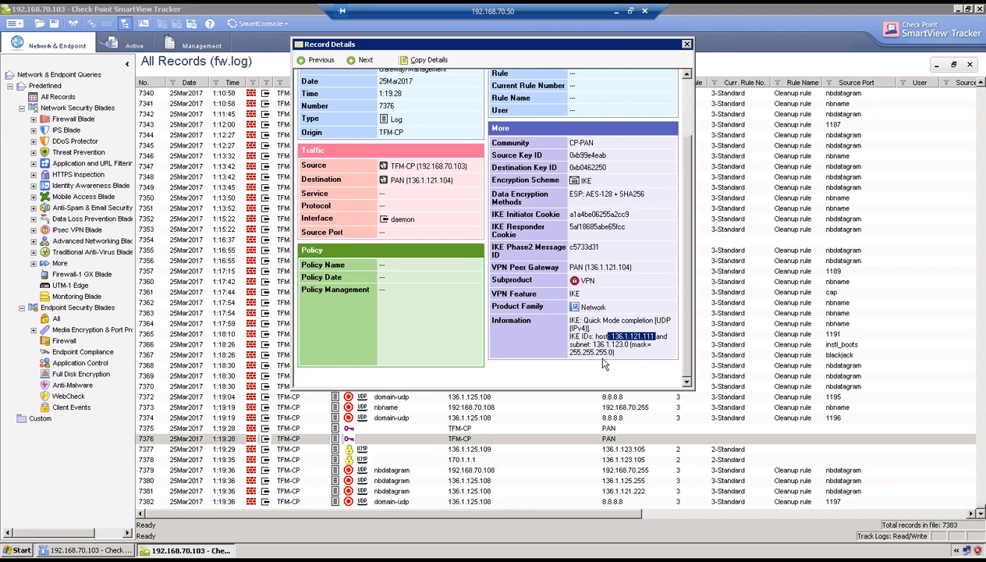
{"action": "left_click", "coordinate": [687, 44]}
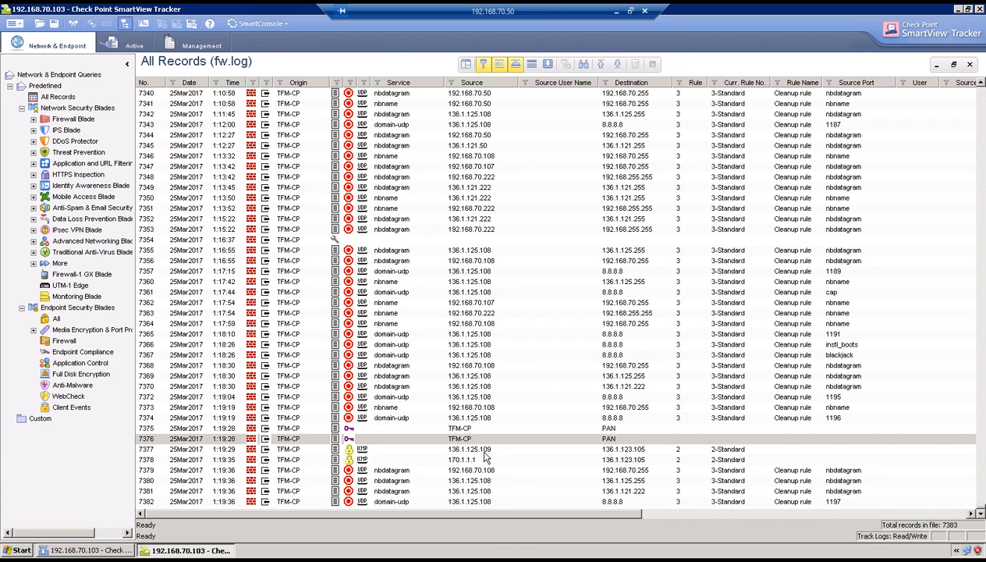
Examine the newest Encrypt records for sources 136.1.125.109 and 170.1.1.1, and minimize the remote session
{"action": "double_click", "coordinate": [479, 450]}
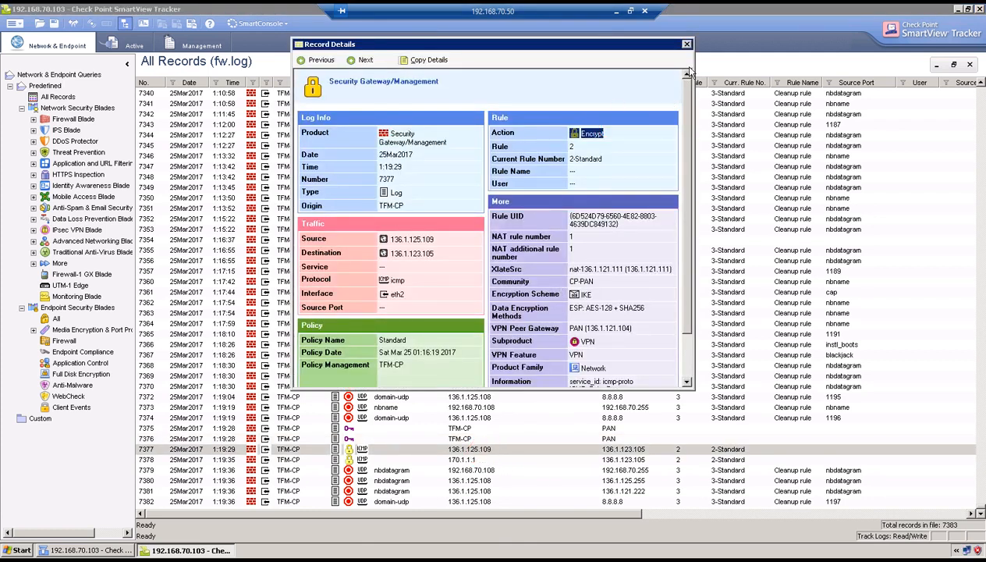
{"action": "left_click", "coordinate": [686, 43]}
{"action": "double_click", "coordinate": [478, 459]}
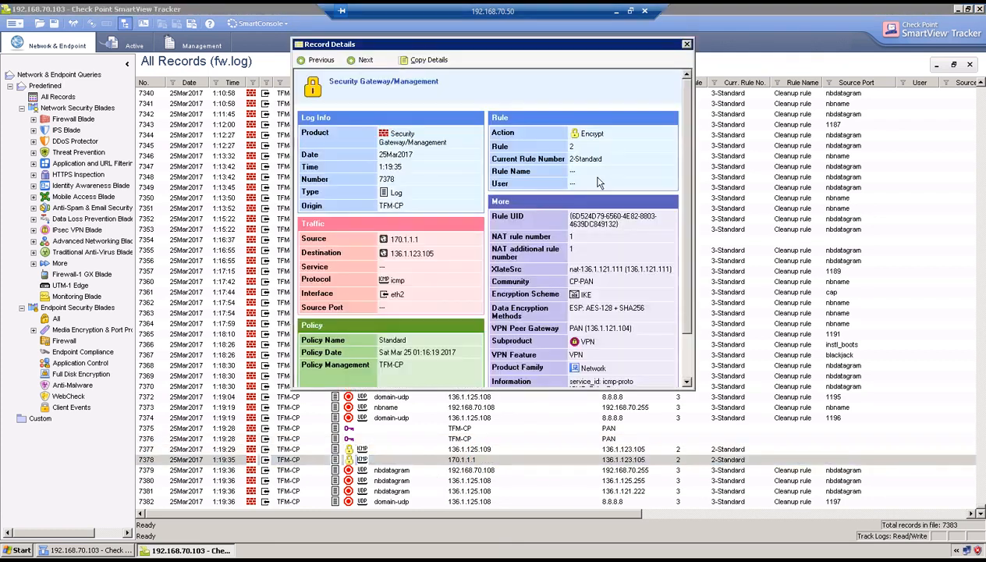
{"action": "left_click", "coordinate": [686, 43]}
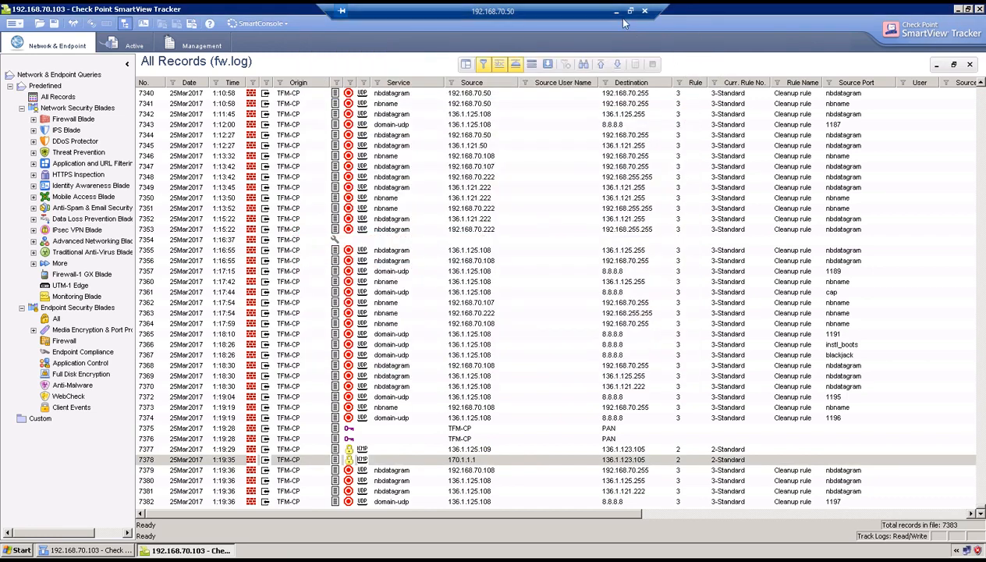
{"action": "left_click", "coordinate": [619, 12]}
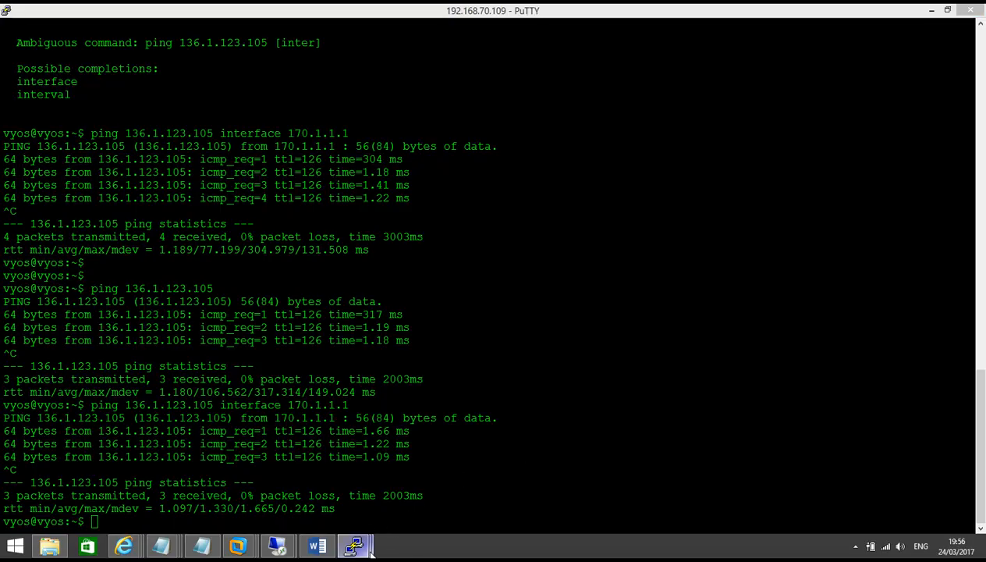
In the 192.168.70.103 PuTTY session, list all IKE SAs and all IPsec SAs
{"action": "mouse_move", "coordinate": [353, 545]}
{"action": "left_click", "coordinate": [378, 504]}
{"action": "key", "text": "Return"}
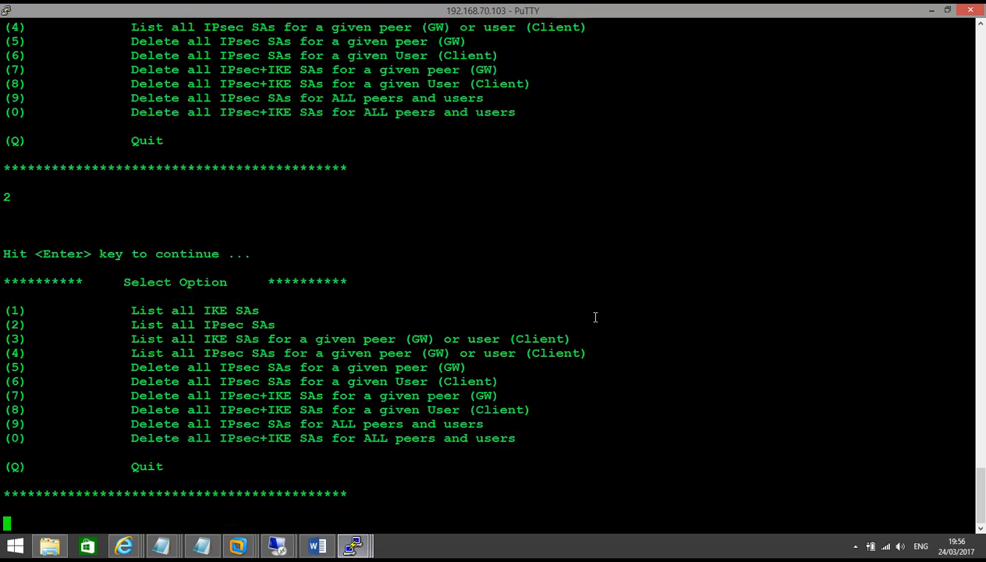
{"action": "type", "text": "1"}
{"action": "key", "text": "Return"}
{"action": "key", "text": "Return"}
{"action": "type", "text": "2"}
{"action": "key", "text": "Return"}
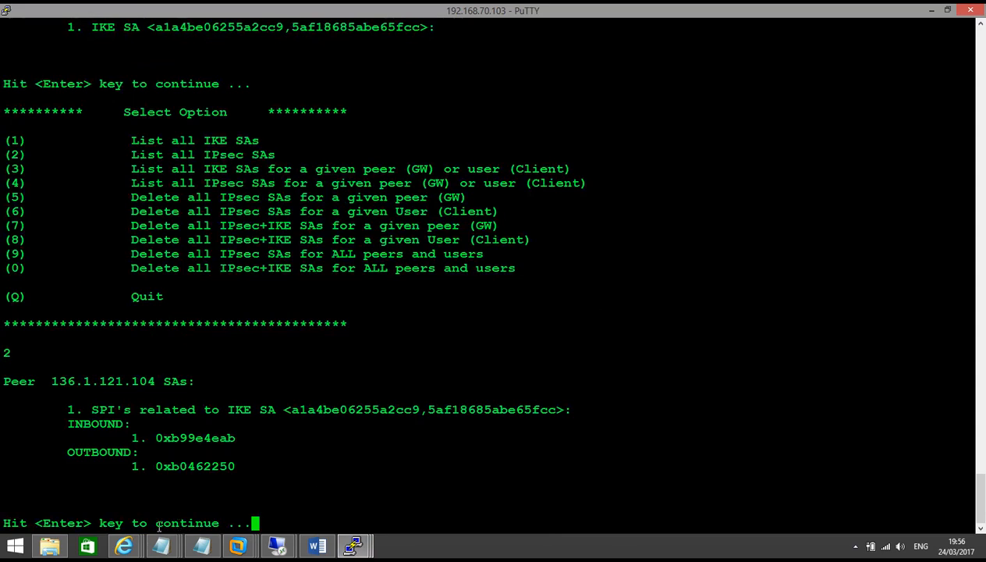
Switch to the Palo Alto web interface in the browser and display the traffic logs
{"action": "left_click", "coordinate": [124, 545]}
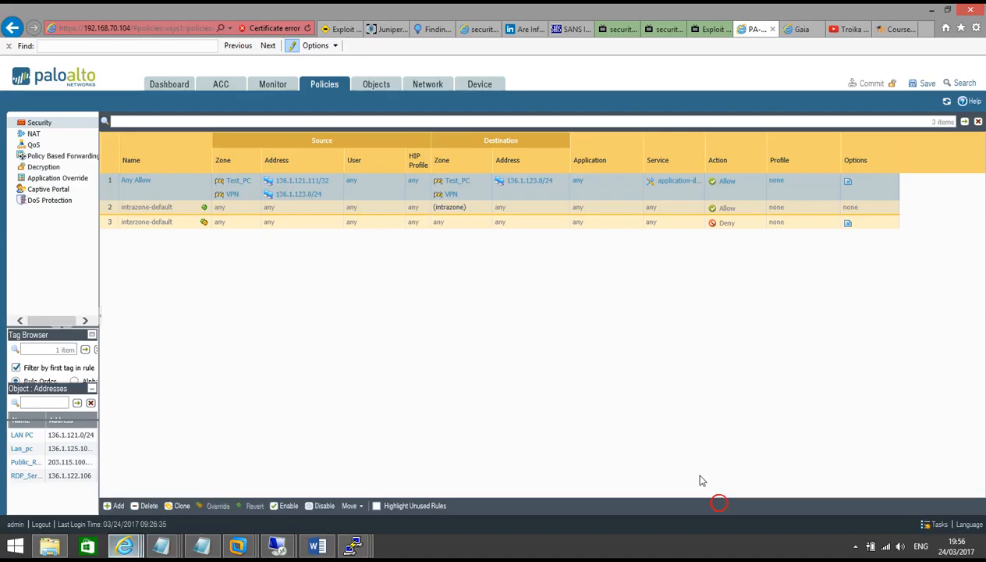
{"action": "left_click", "coordinate": [709, 499]}
{"action": "left_click", "coordinate": [276, 92]}
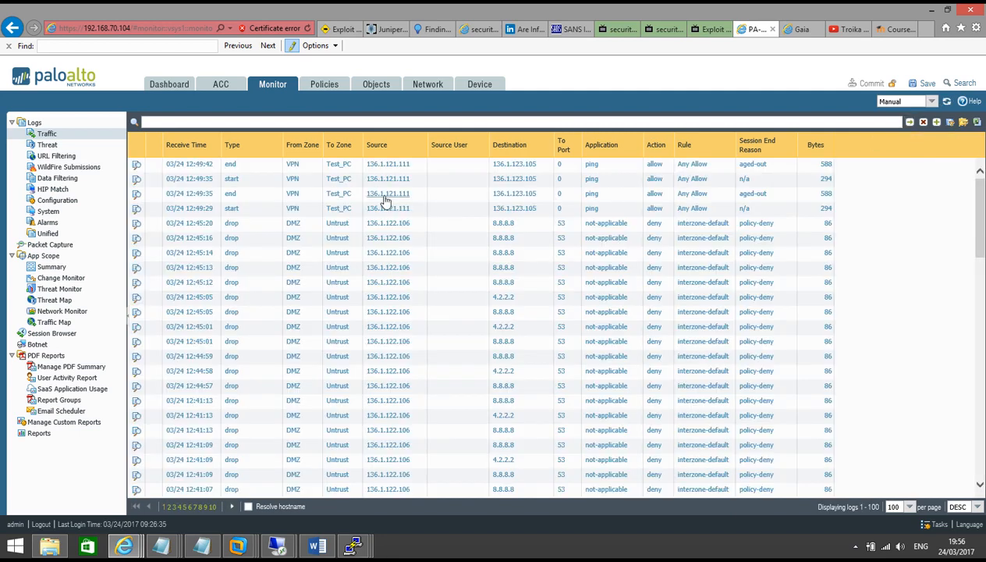
Inspect the newest ping entry's detailed log, checking the source interface and destination zone, and close the details
{"action": "left_click", "coordinate": [135, 164]}
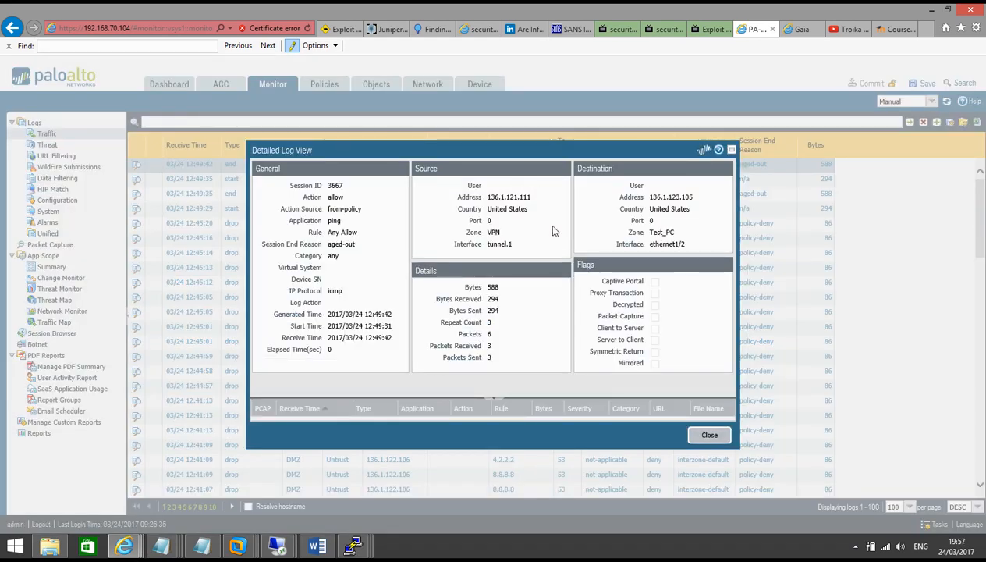
{"action": "left_click_drag", "start_coordinate": [513, 245], "coordinate": [487, 246]}
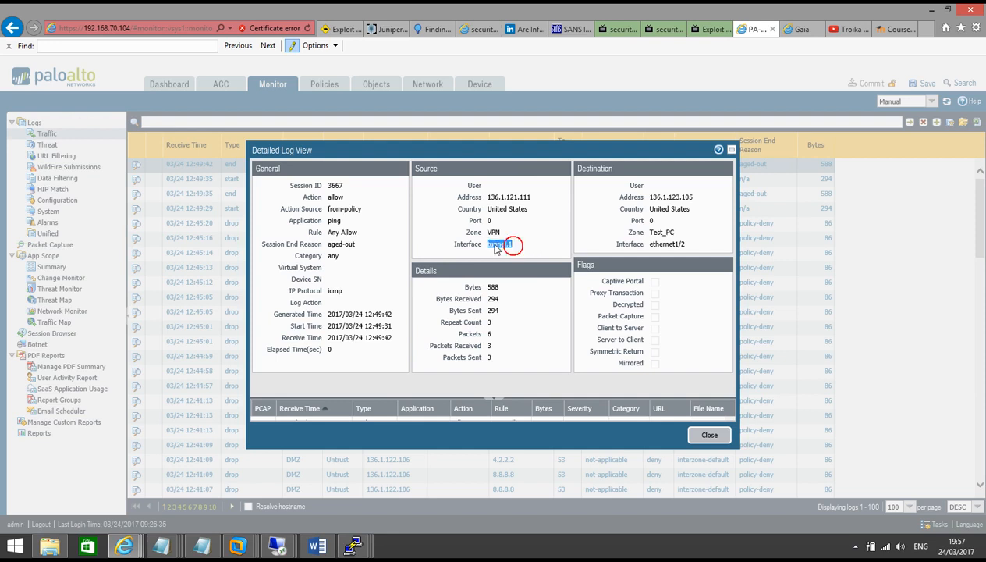
{"action": "left_click", "coordinate": [678, 233]}
{"action": "left_click_drag", "start_coordinate": [678, 232], "coordinate": [662, 236]}
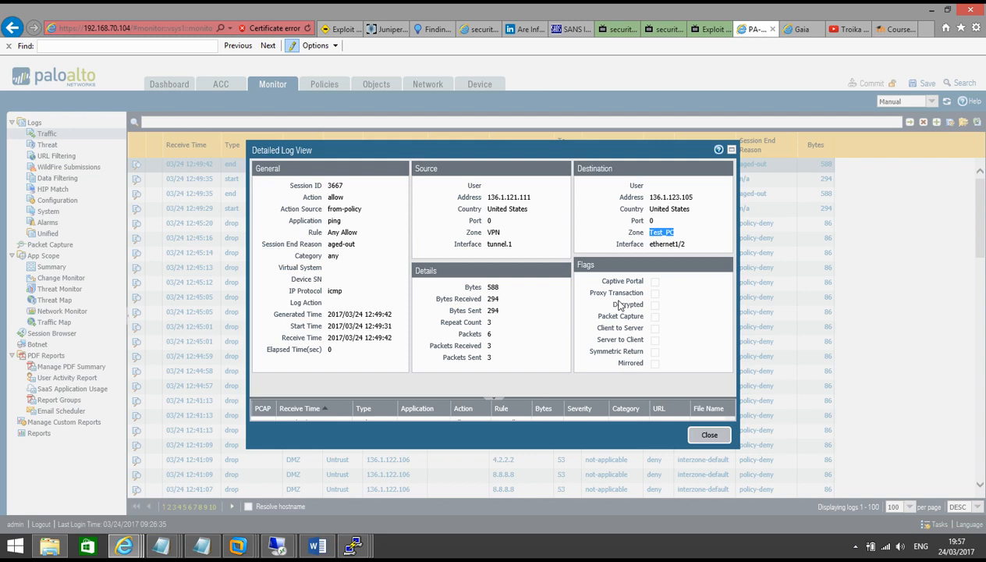
{"action": "left_click", "coordinate": [709, 434]}
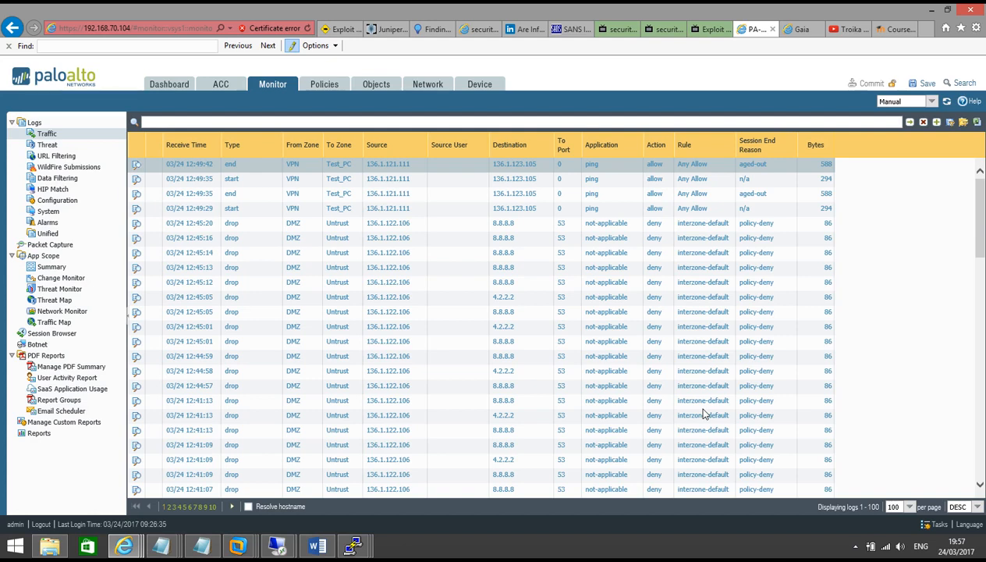
Switch to the Word lab document to review Task 3
{"action": "left_click", "coordinate": [317, 545]}
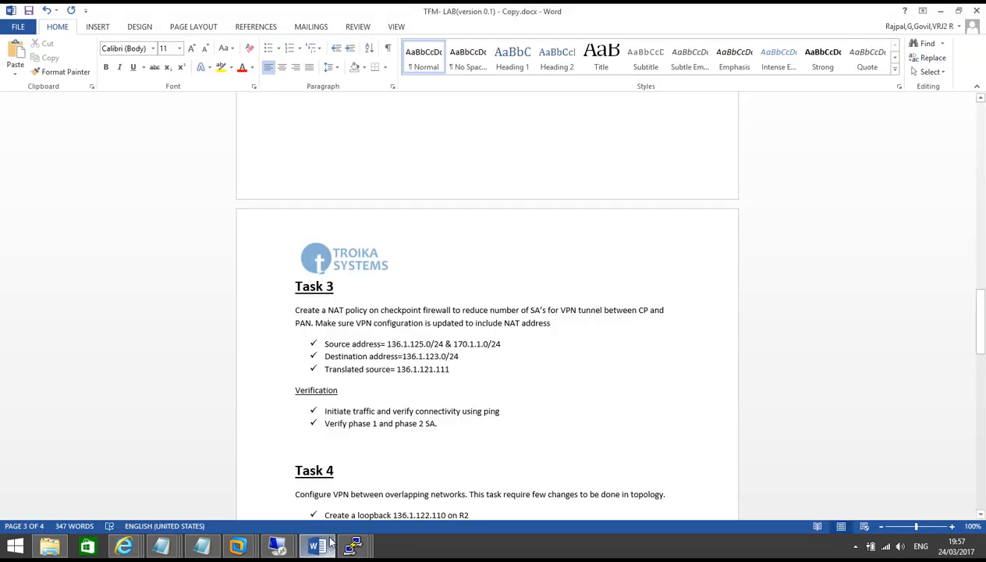